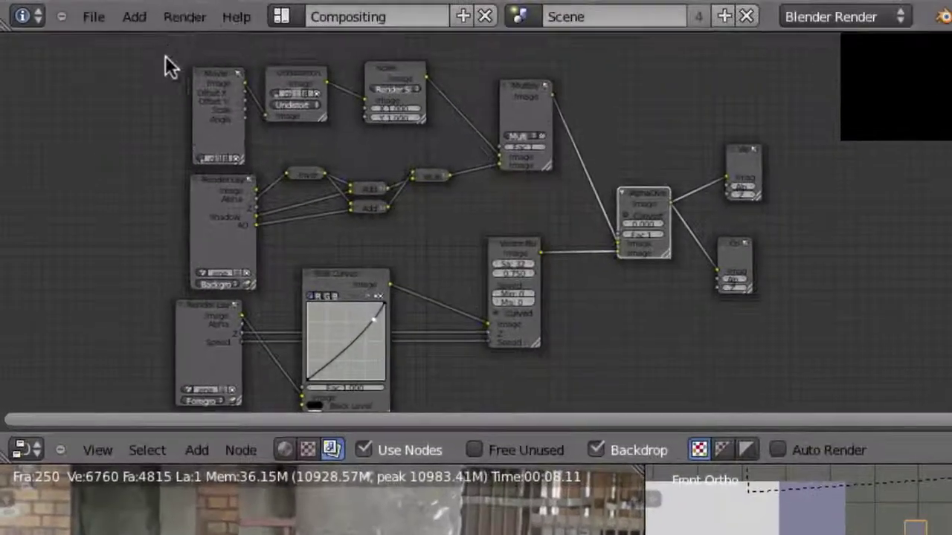
- Open User Preferences and browse the Animation Player presets, trying MPlayer and FrameCycler
click(205, 24)
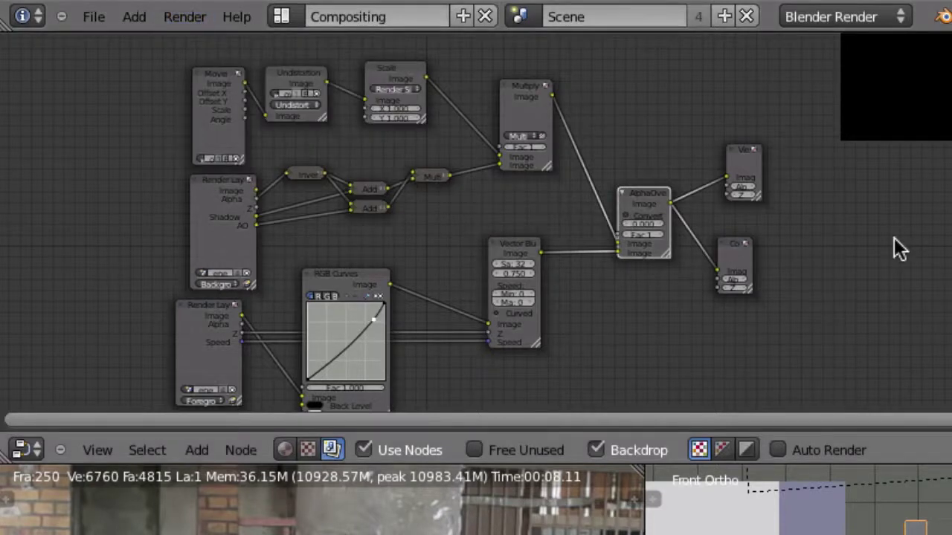
click(94, 18)
click(139, 248)
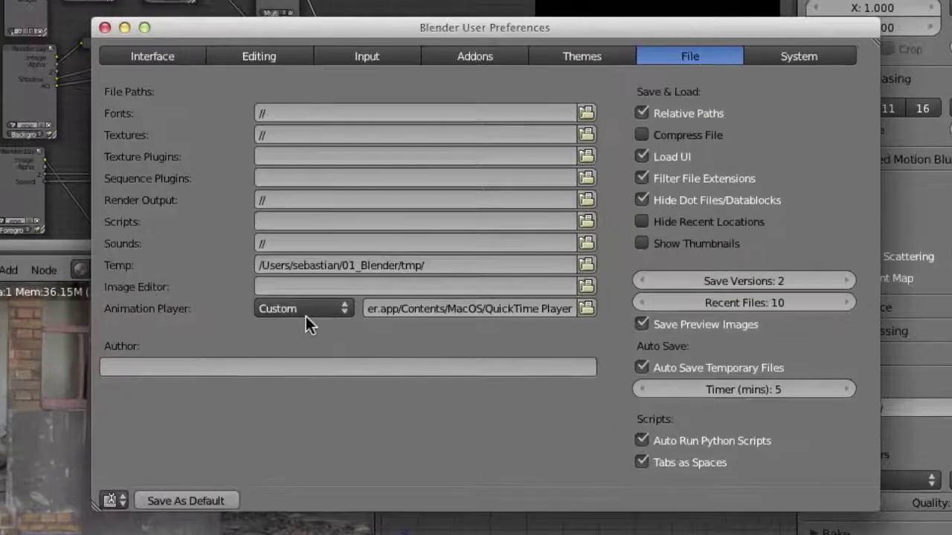
click(344, 307)
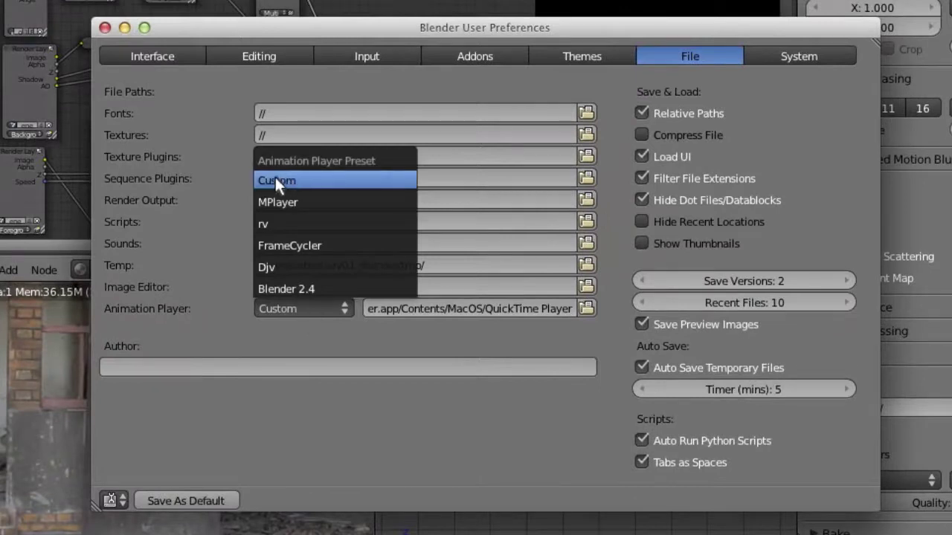
click(315, 181)
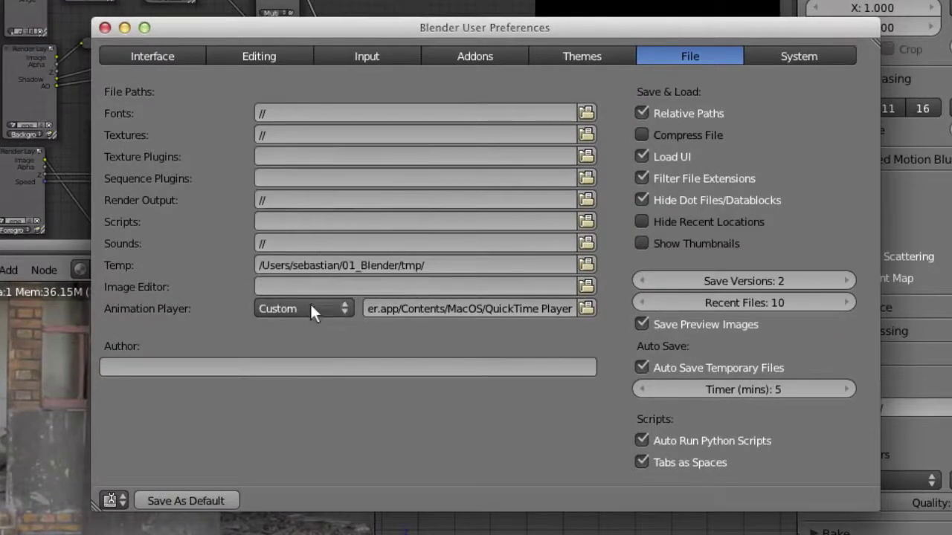
click(310, 307)
click(316, 201)
click(310, 307)
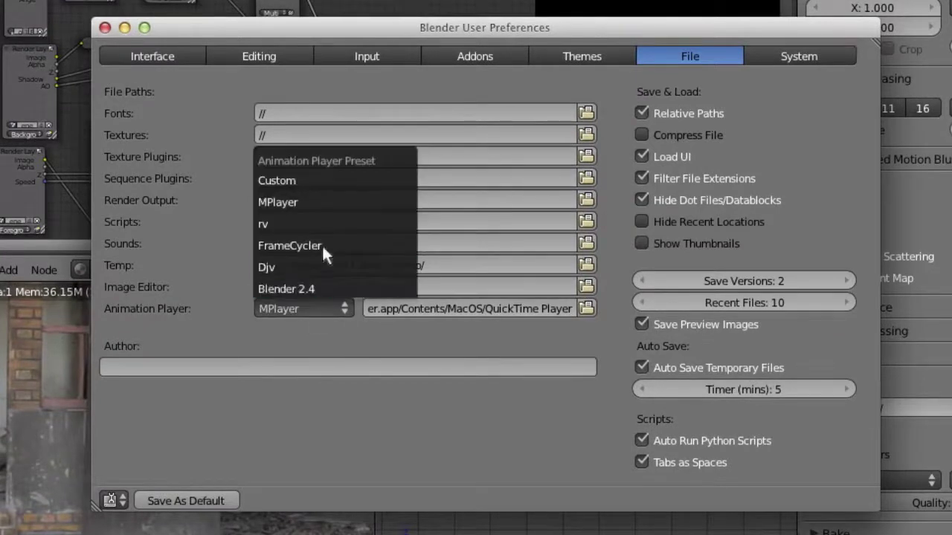
click(321, 242)
click(312, 310)
click(280, 308)
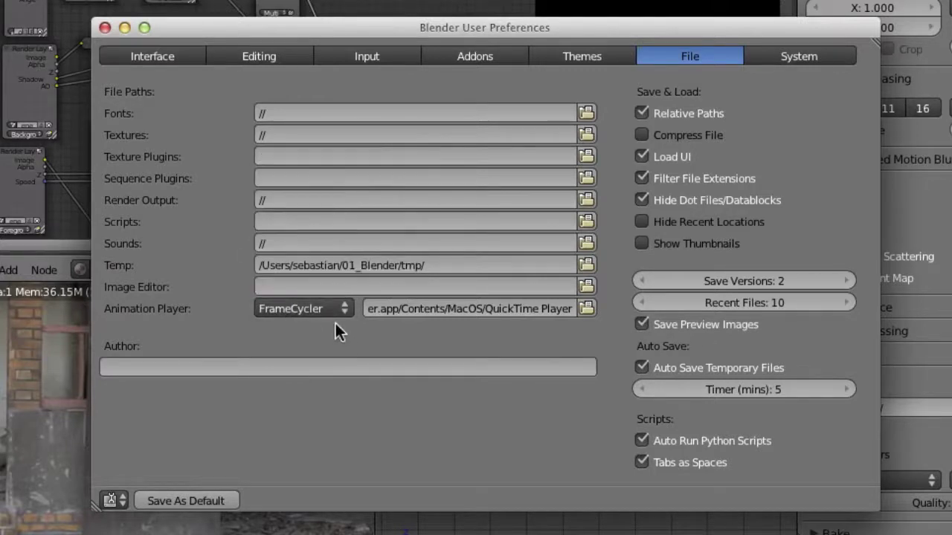
- Leave the player path unchanged and set the Animation Player preset to Djv
click(441, 308)
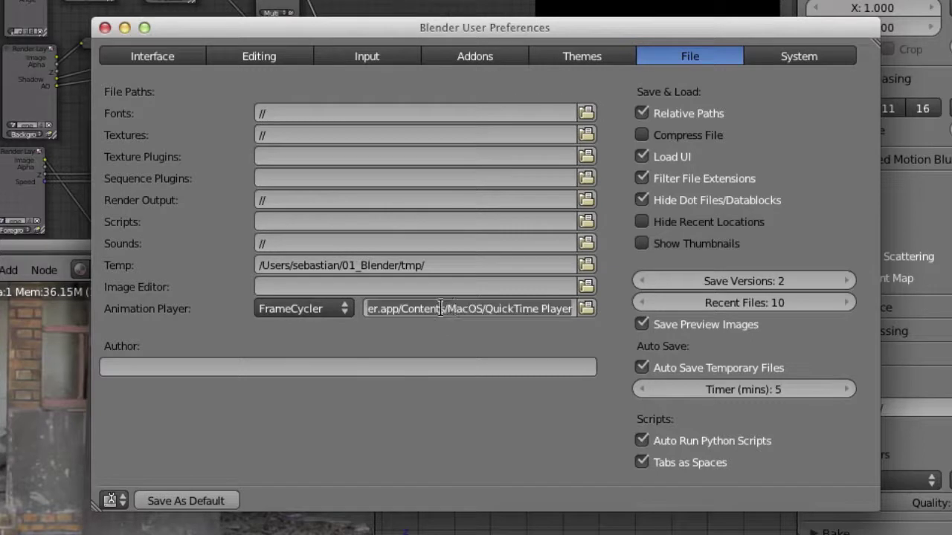
click(415, 332)
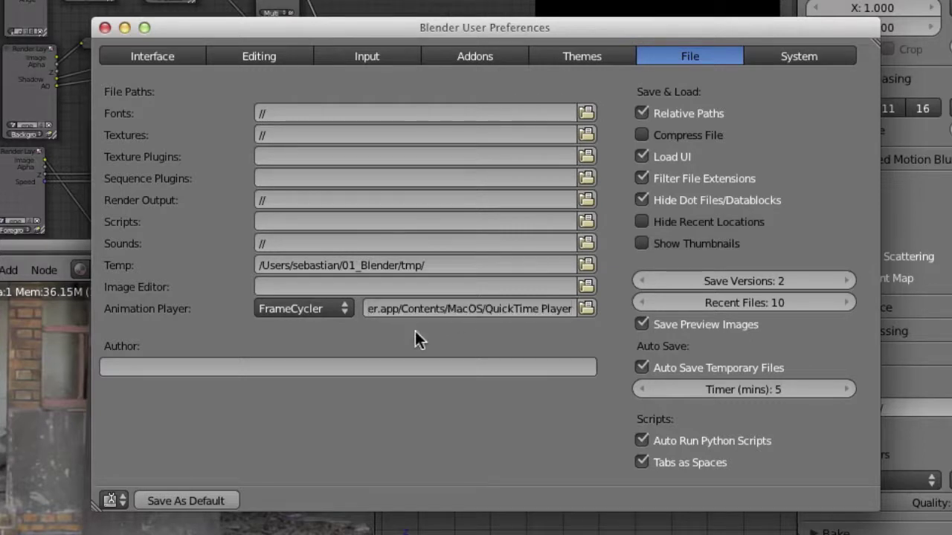
click(302, 312)
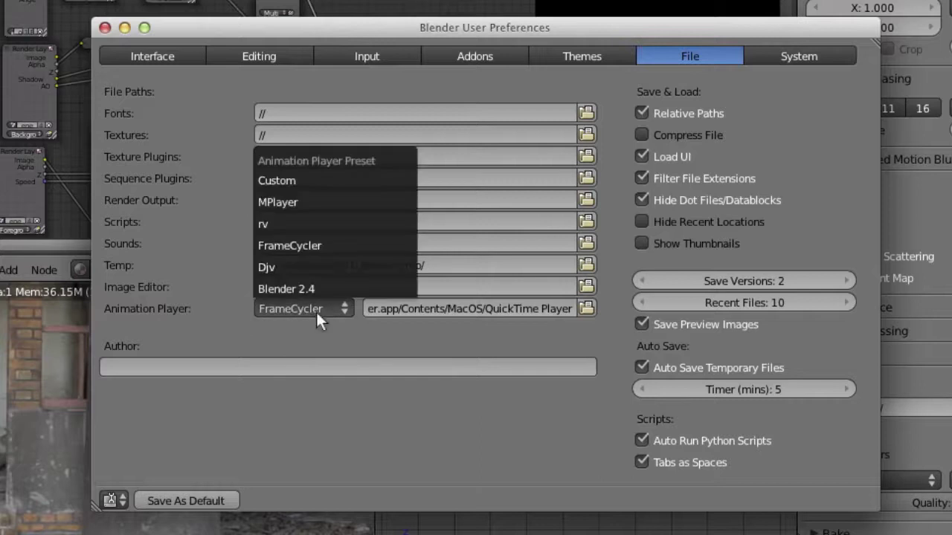
click(303, 268)
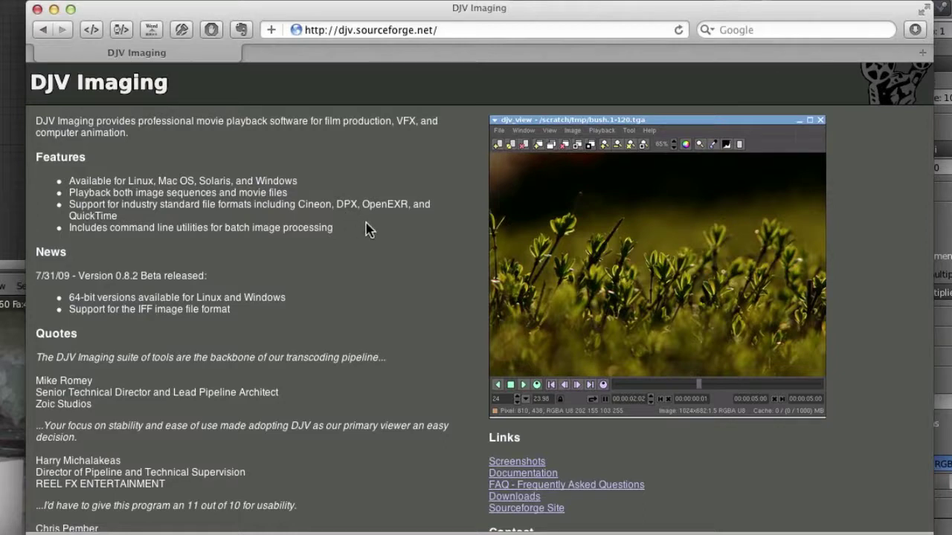
- Scroll the DJV Imaging site, view its Downloads page, then close Safari
scroll(228, 332, down, 5)
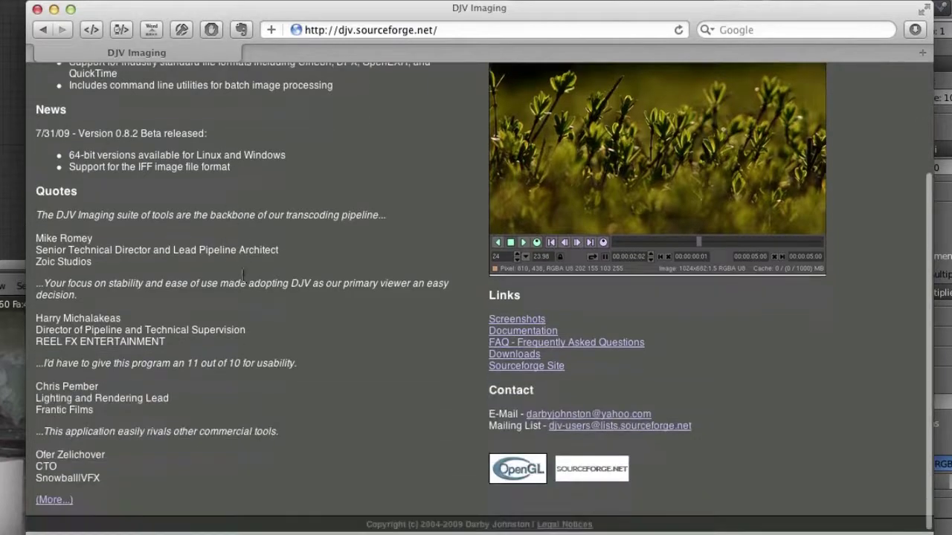
click(514, 354)
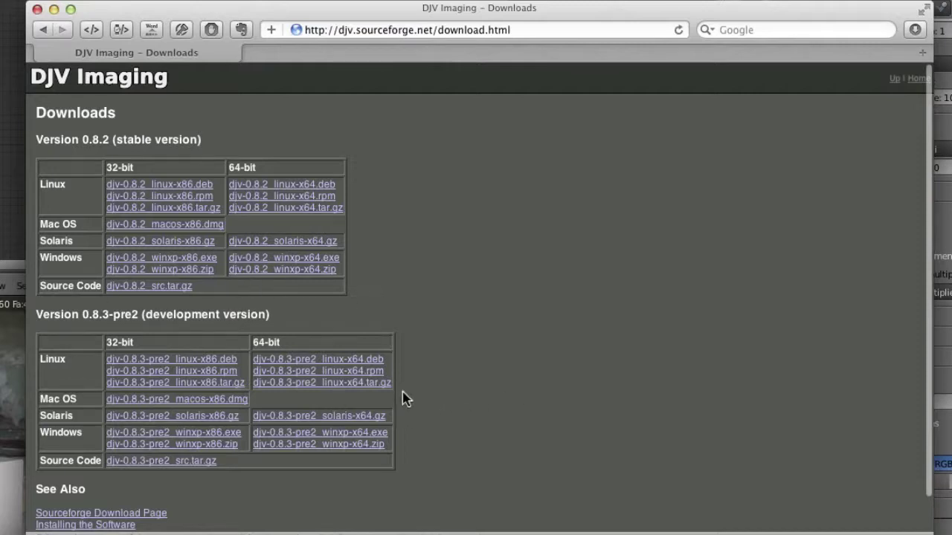
click(37, 10)
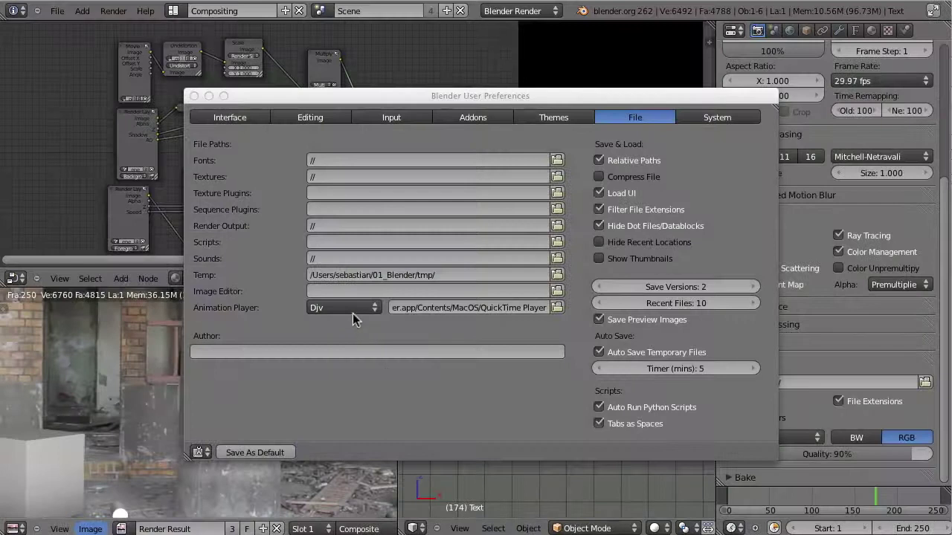
- Browse into djv-0.8.3-pre2.app/Contents/MacOS and pick the djv-0.8.3-pre2 executable as animation player
click(557, 308)
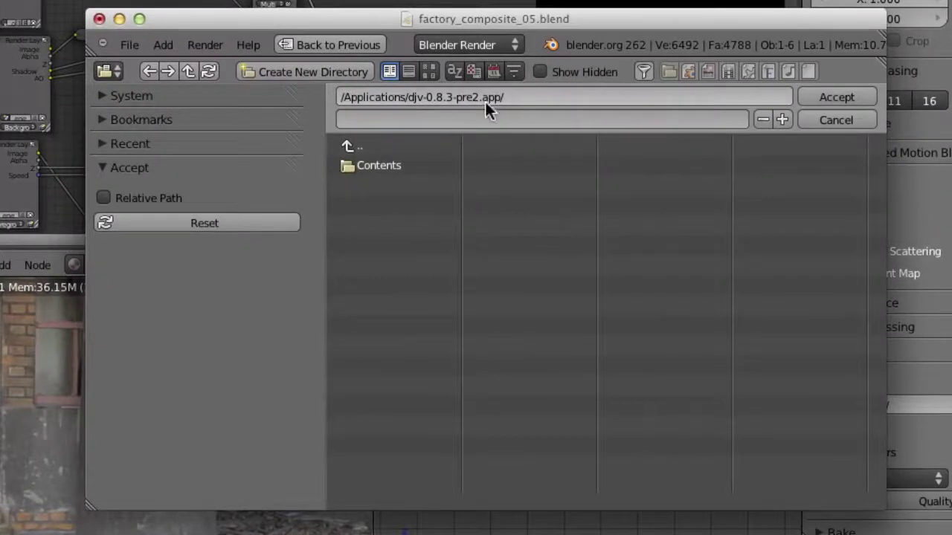
click(374, 166)
click(371, 167)
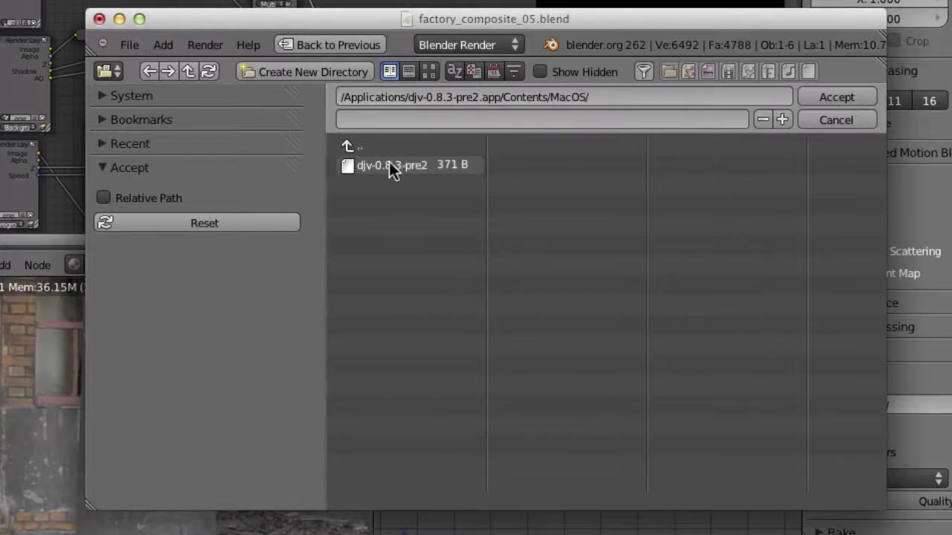
click(376, 165)
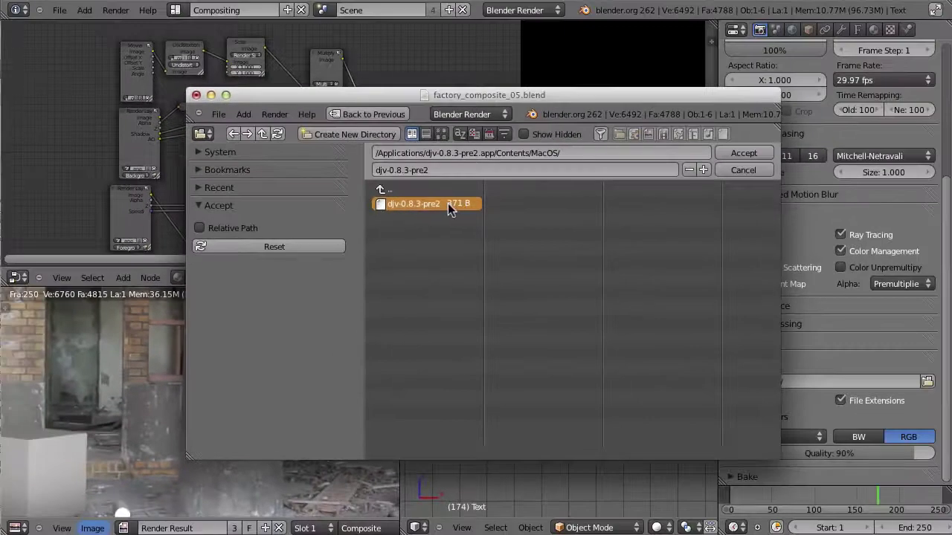
- Accept the djv-0.8.3-pre2 path, close preferences, and play the rendered animation externally
click(758, 155)
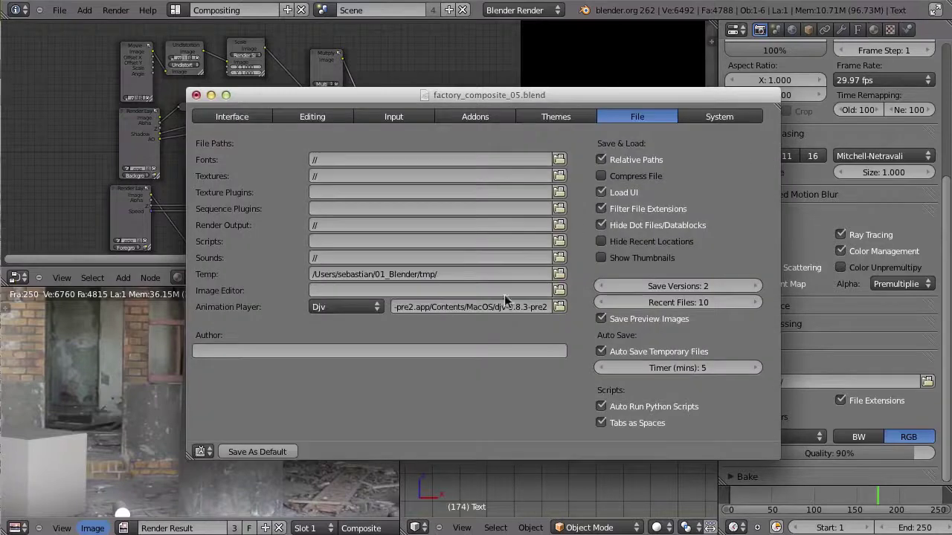
click(195, 94)
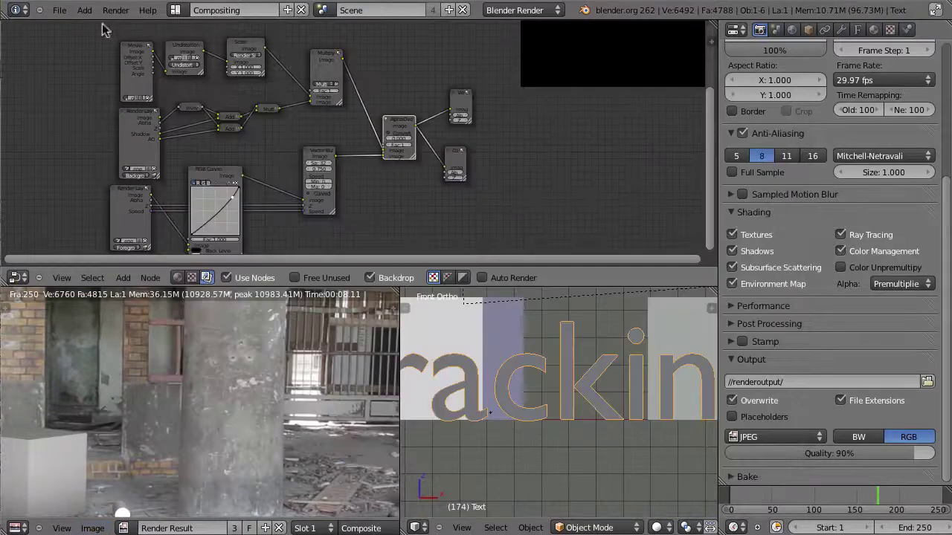
click(115, 10)
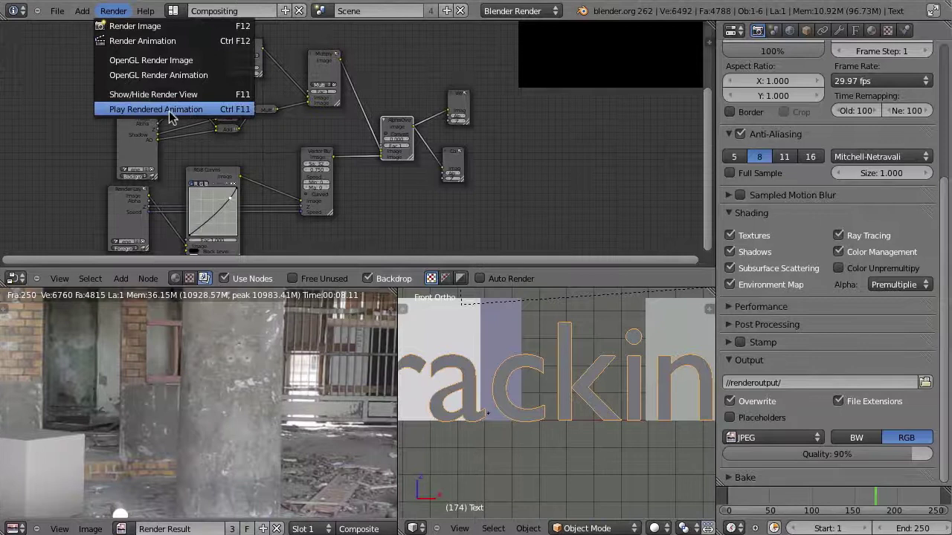
click(209, 115)
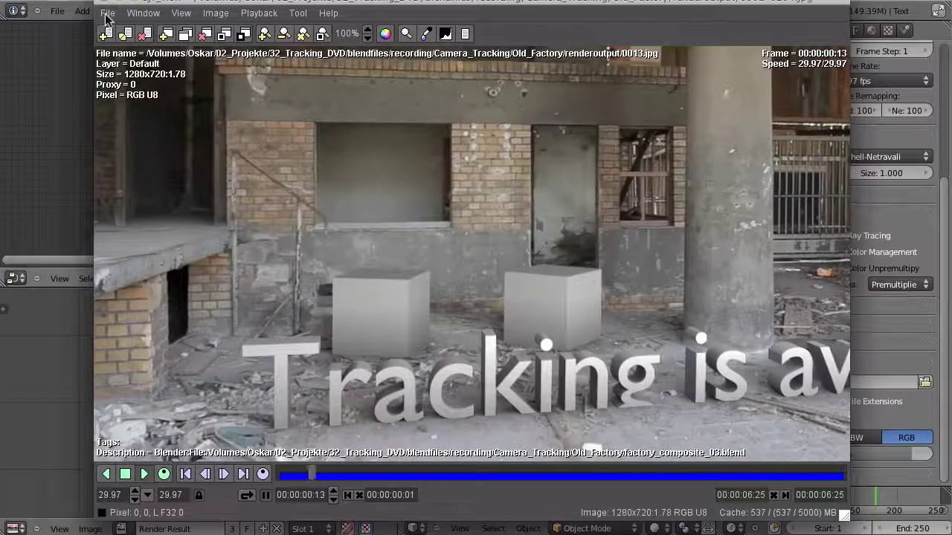
- In DJV, check the File menu and fit the 'Tracking is awesome' render to the window
click(107, 13)
mouse_move(122, 162)
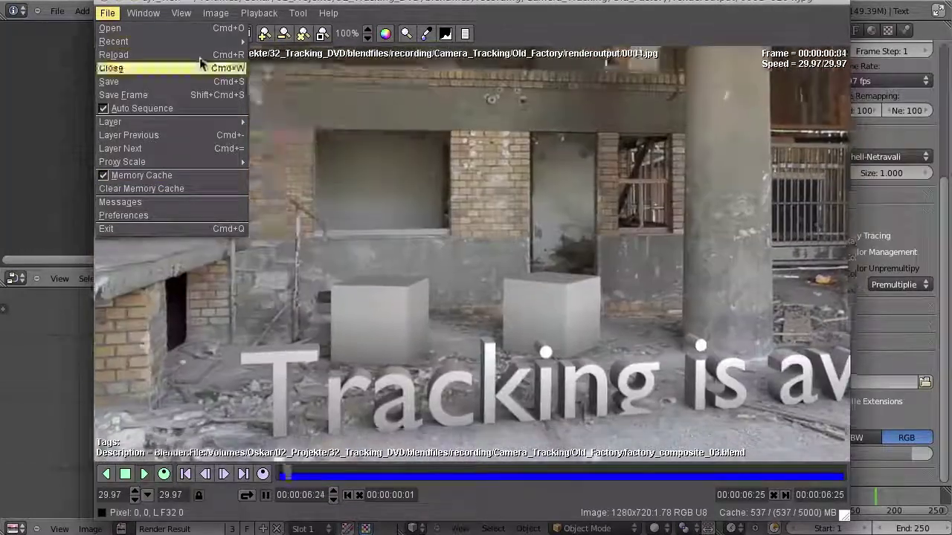
click(197, 13)
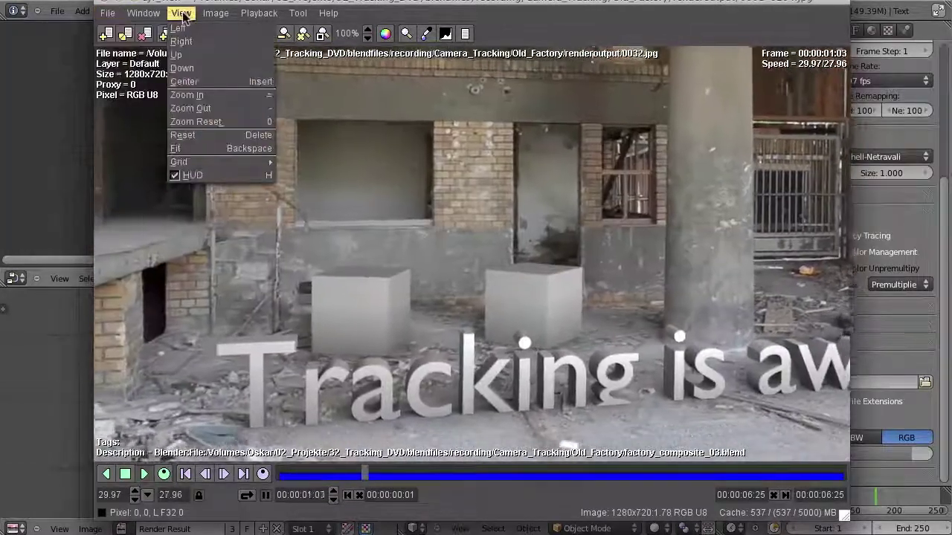
click(184, 148)
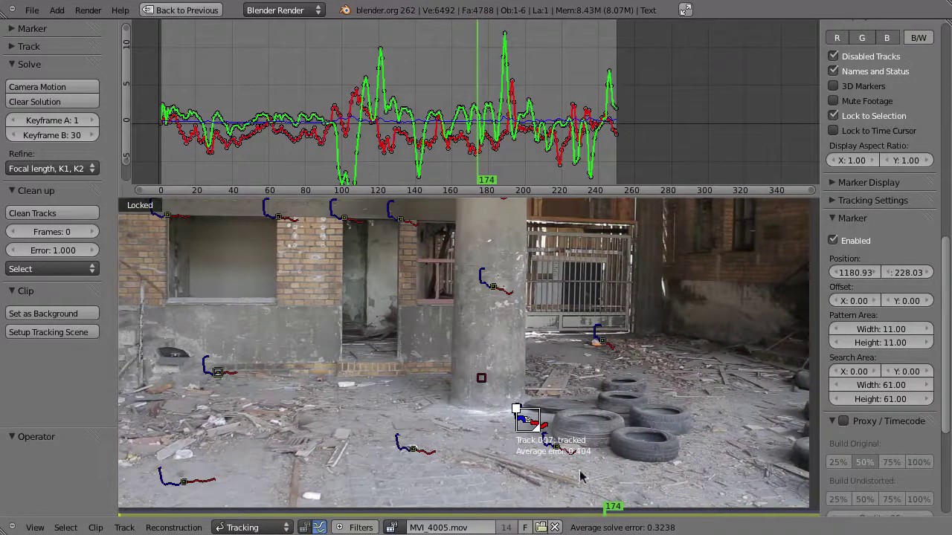
click(505, 159)
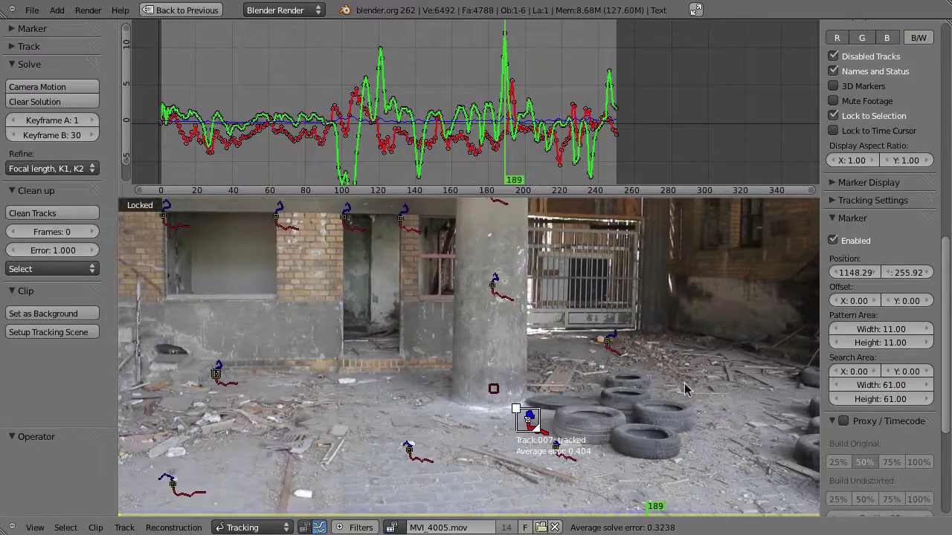
ctrl+middle_drag(685, 389, 731, 279)
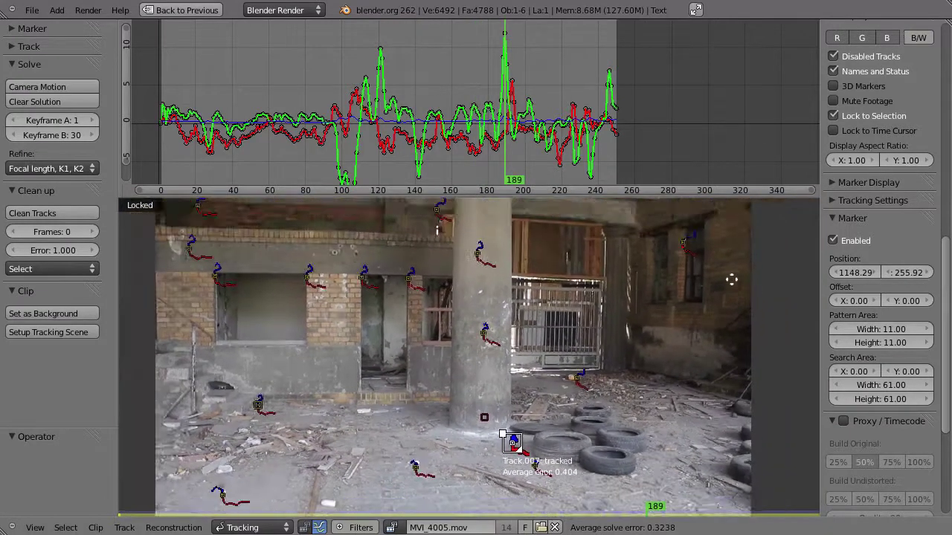
ctrl+middle_drag(731, 279, 731, 279)
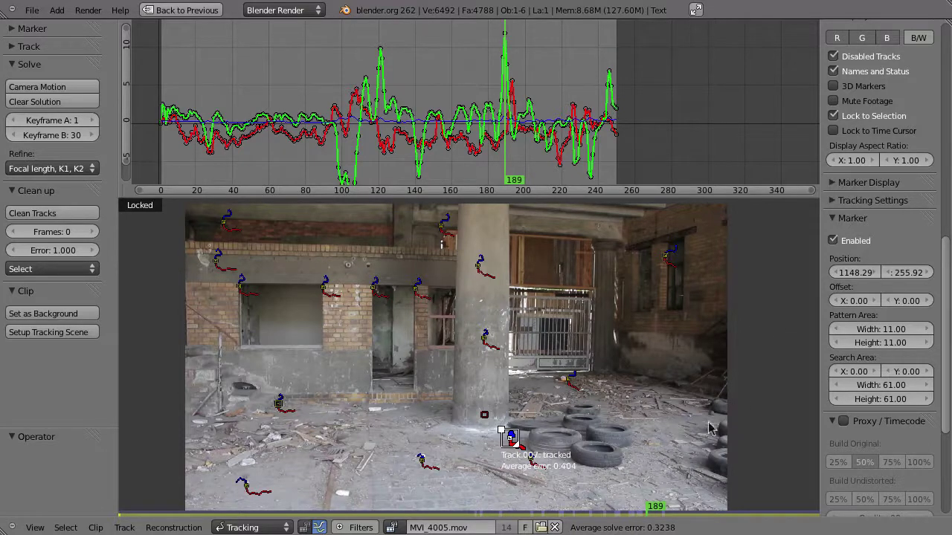
ctrl+middle_drag(710, 245, 707, 300)
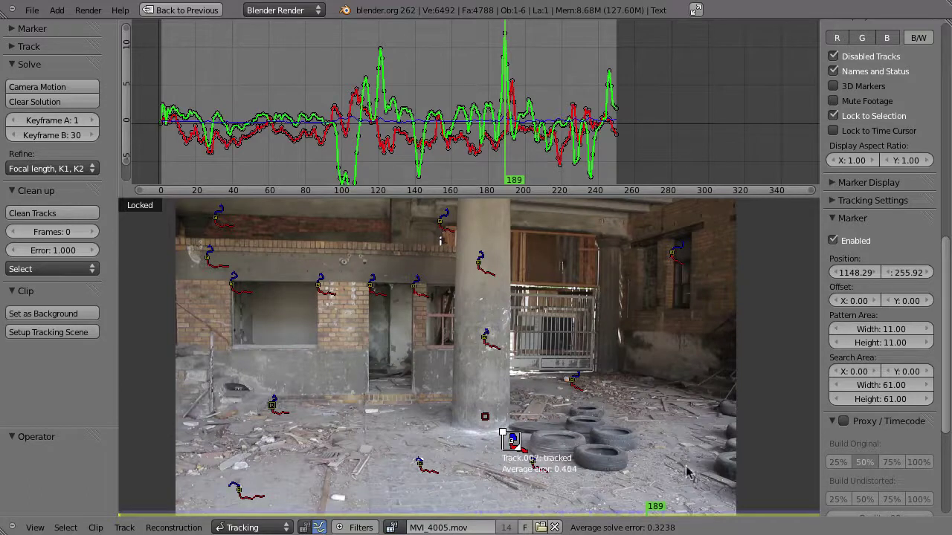
- Play the clip from frame 1 to review existing tracks, then zoom into the footage
key(shift+Left)
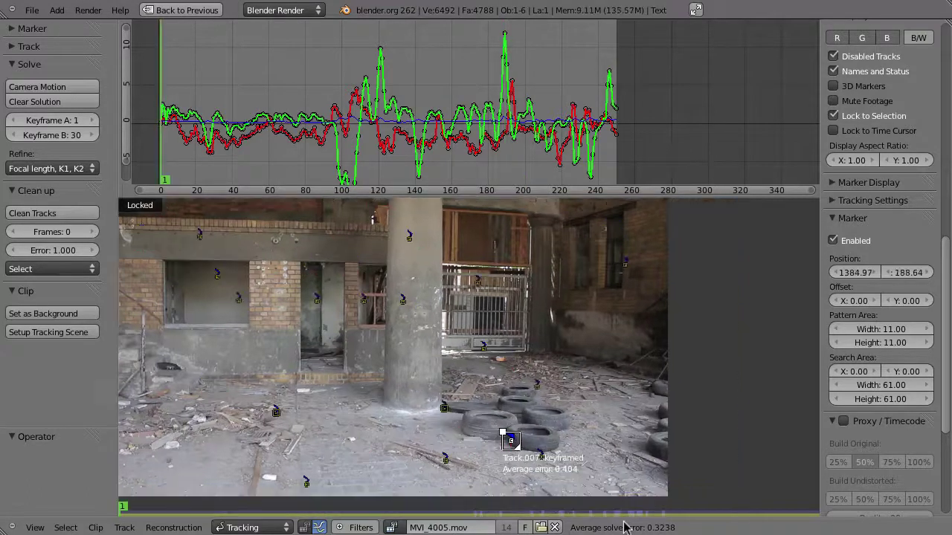
scroll(893, 372, down, 5)
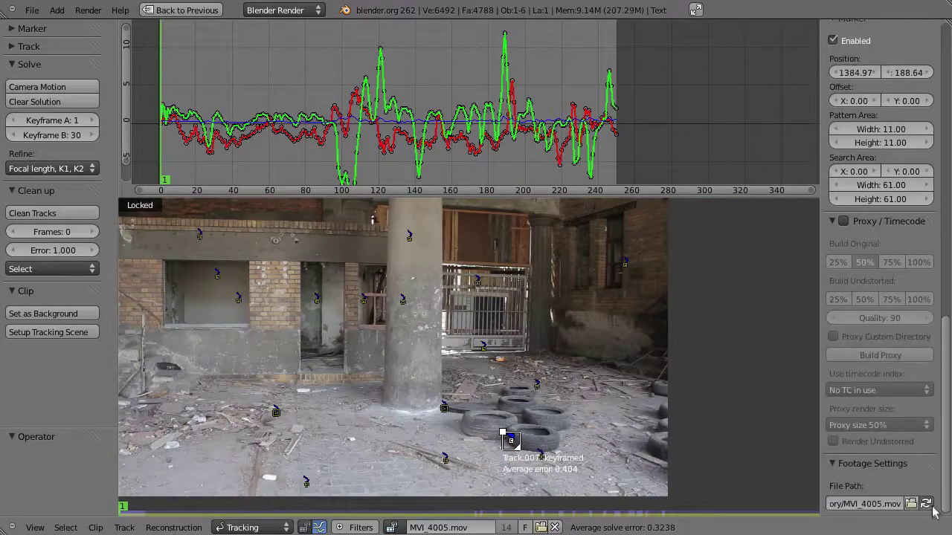
key(alt+a)
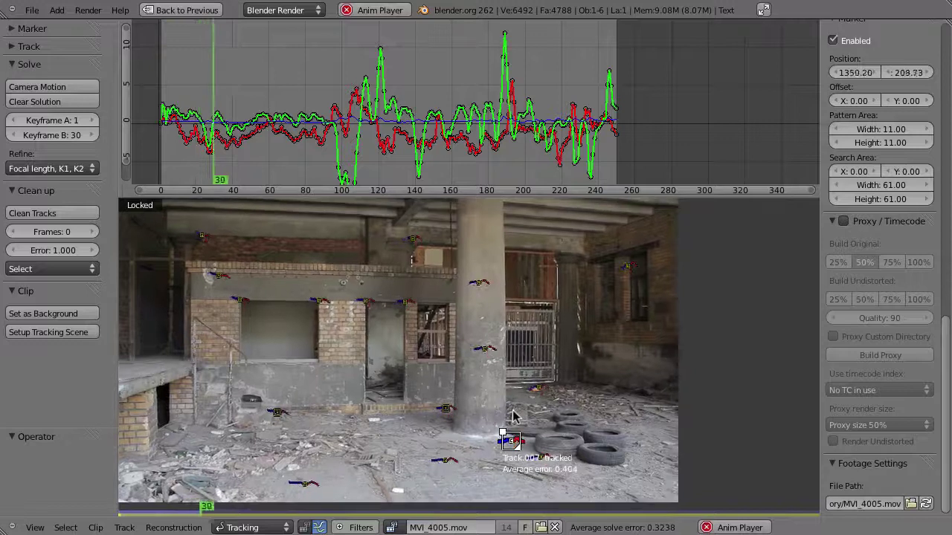
key(shift+Left)
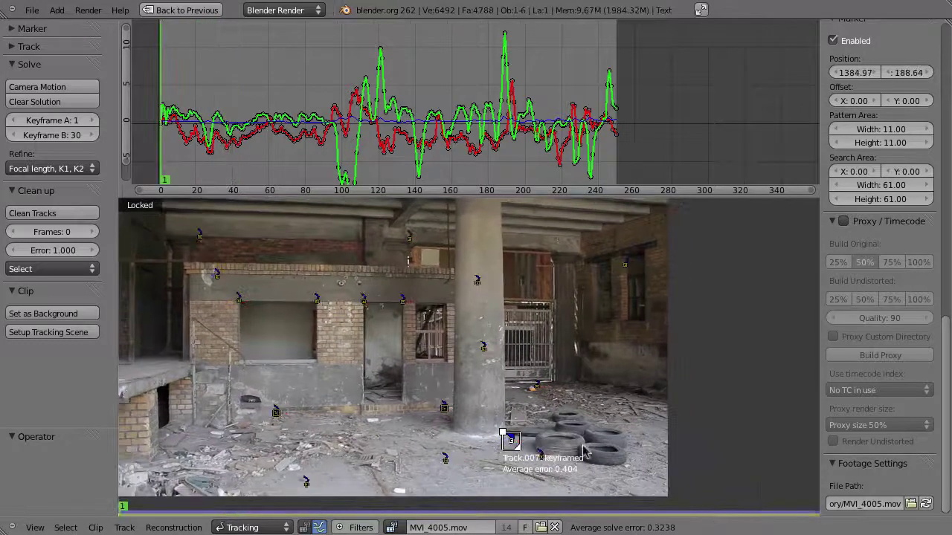
scroll(584, 450, up, 1)
scroll(572, 455, up, 1)
scroll(558, 463, up, 1)
scroll(541, 474, up, 2)
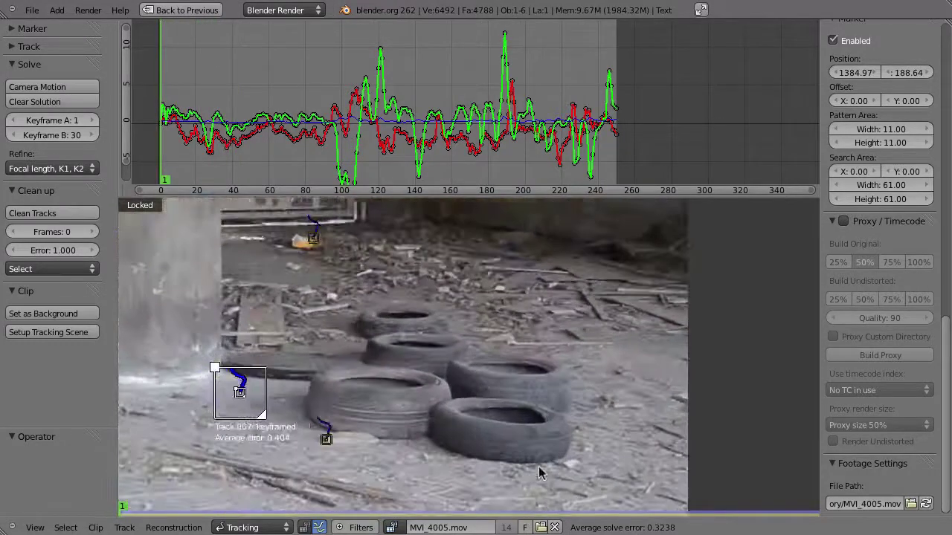
scroll(541, 474, up, 1)
scroll(537, 384, up, 1)
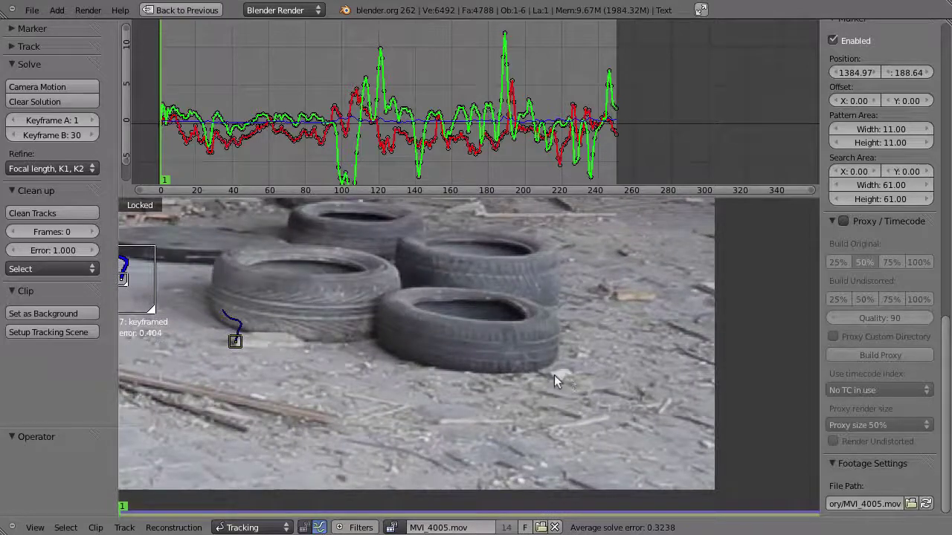
- Add Track.017 on the floor by the tires and track it forward
ctrl+click(556, 380)
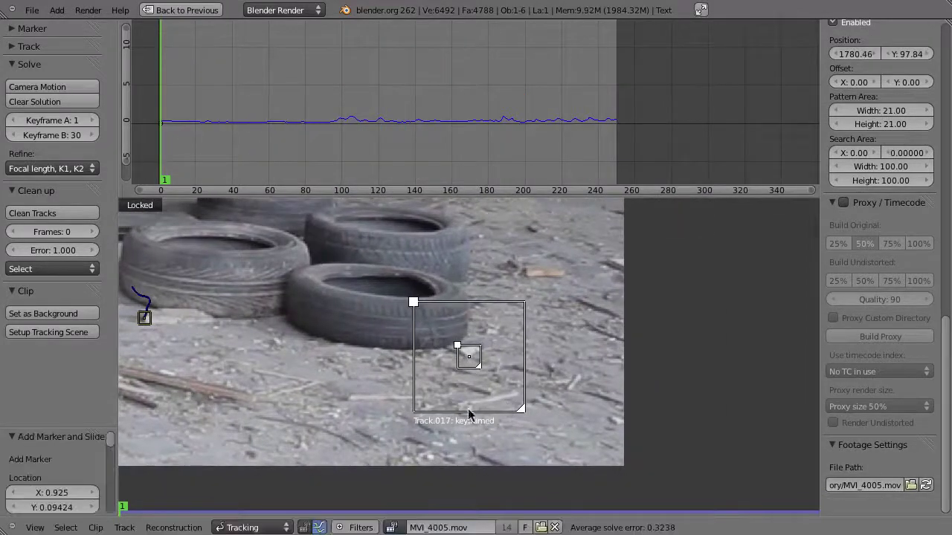
key(ctrl+t)
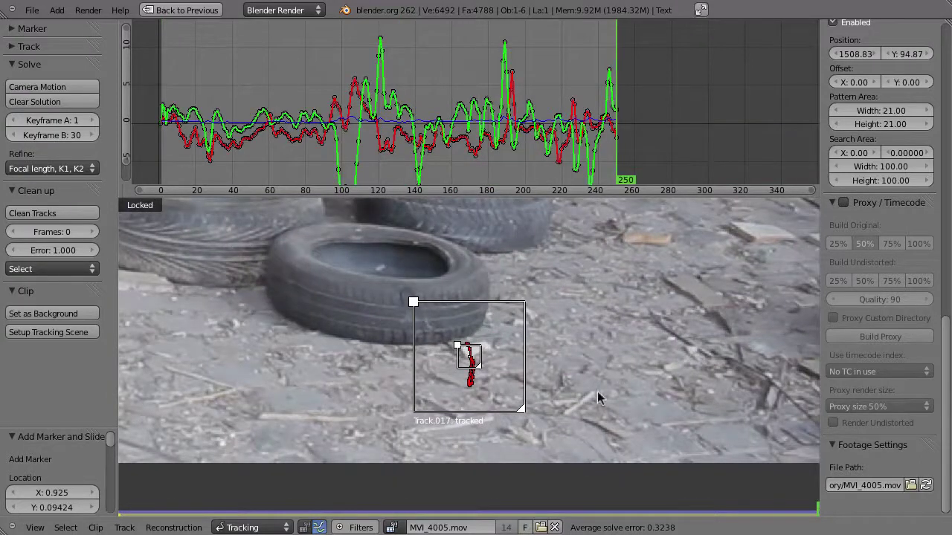
scroll(599, 394, down, 1)
scroll(595, 335, down, 1)
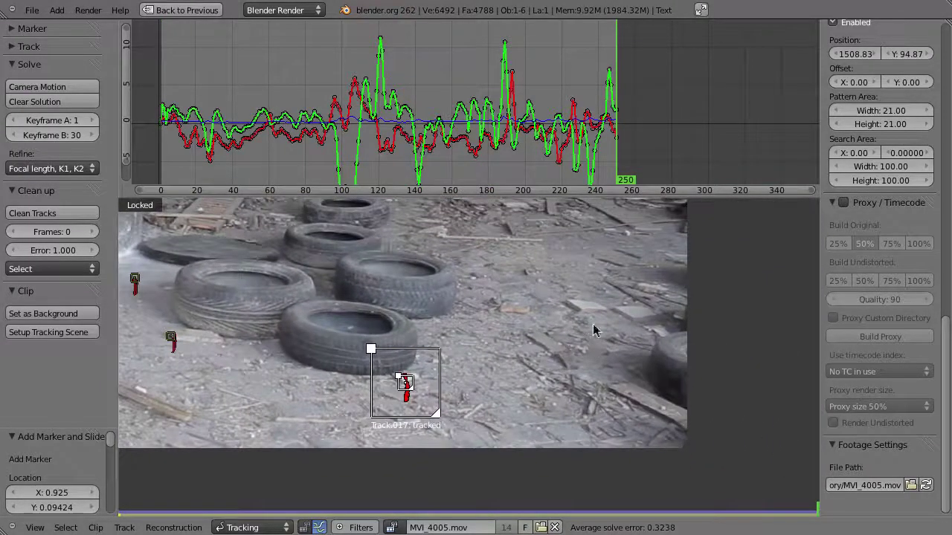
- Add Track.018 on the debris floor, track it backwards, and fix its position at frame 26
ctrl+drag(570, 382, 570, 418)
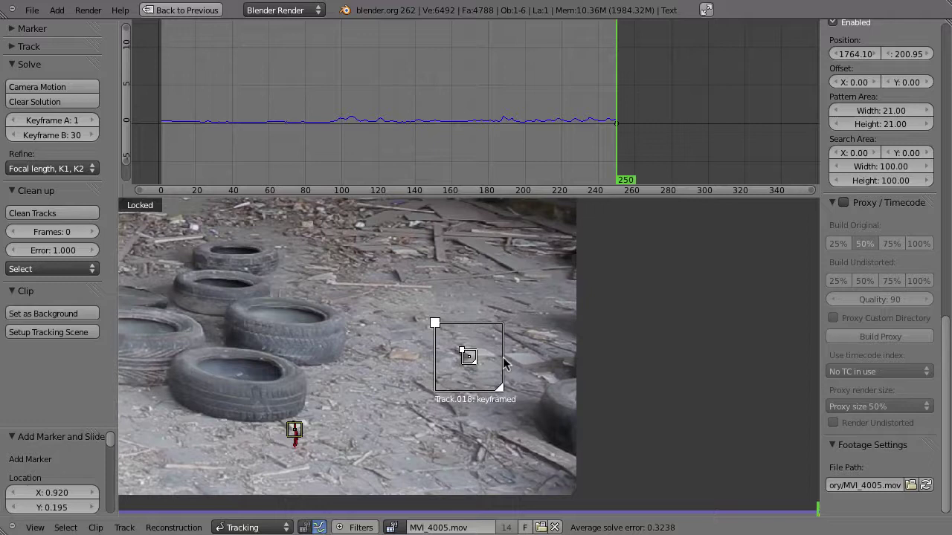
click(22, 46)
click(27, 67)
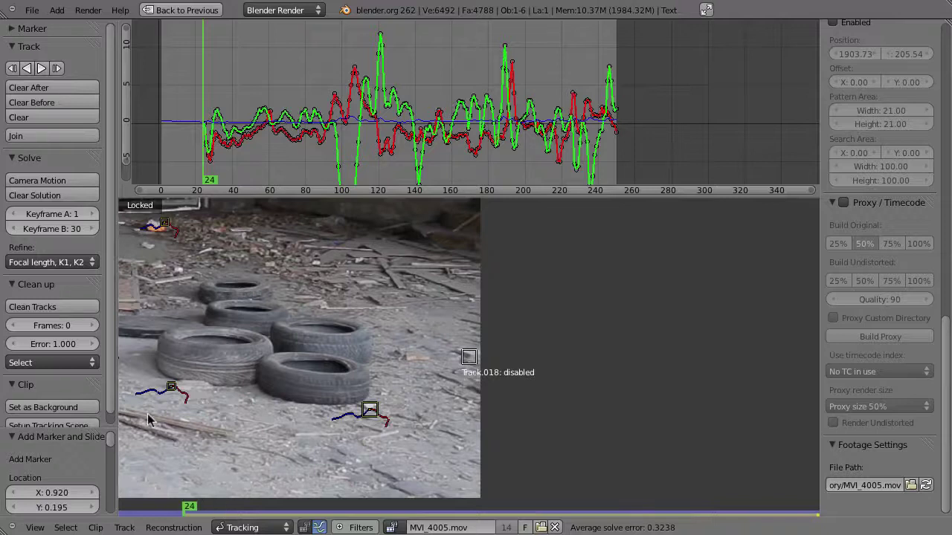
key(Right)
key(Right)
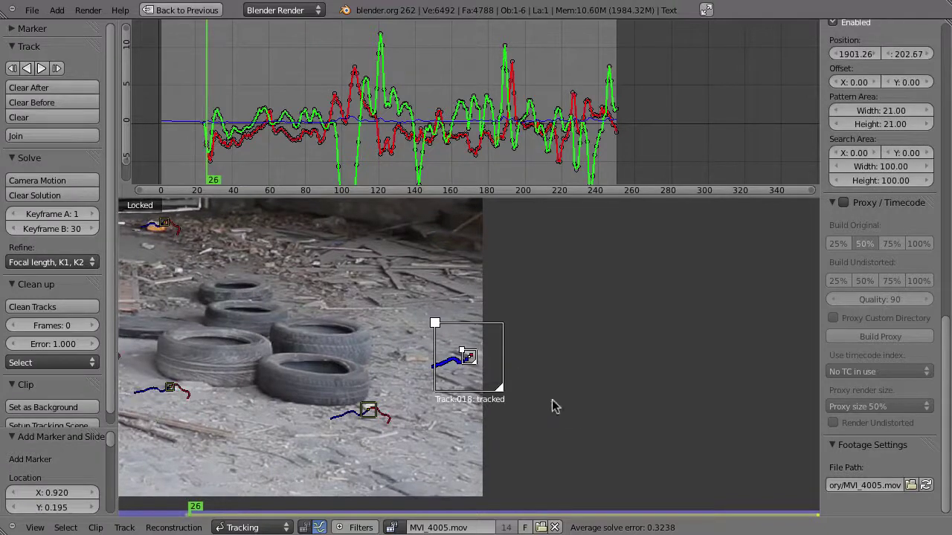
key(g)
click(471, 295)
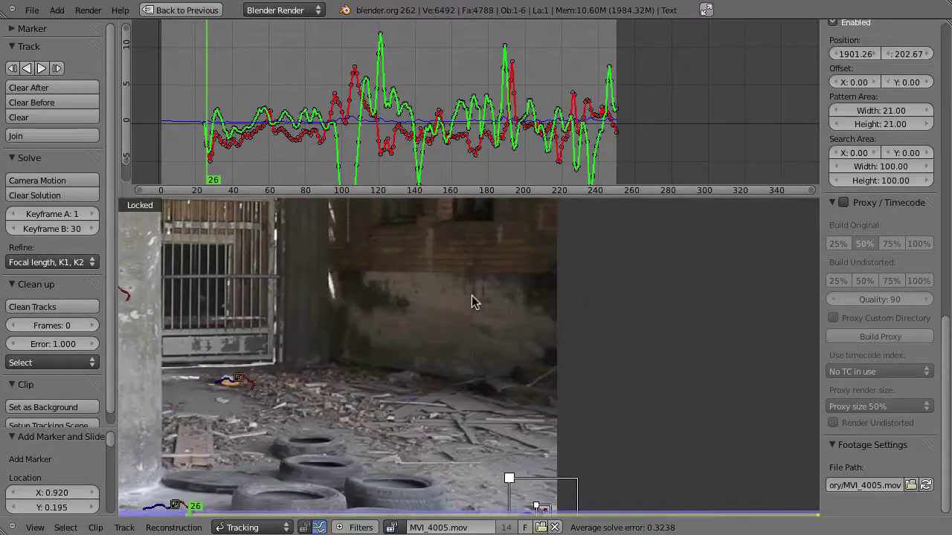
key(shift+Left)
- Add Track.019 on the gate wall tracked forward, plus Track.020 and Track.021 tracked backward
ctrl+click(375, 365)
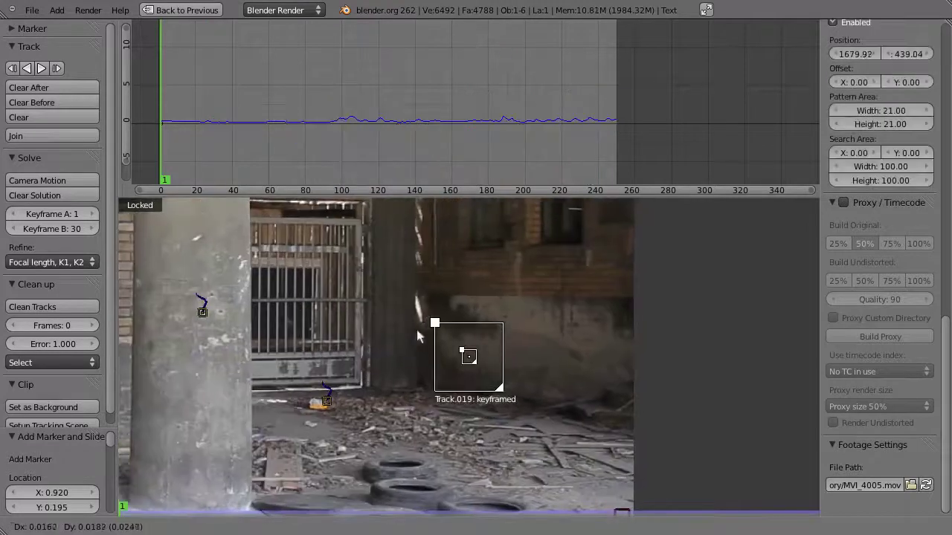
key(ctrl+t)
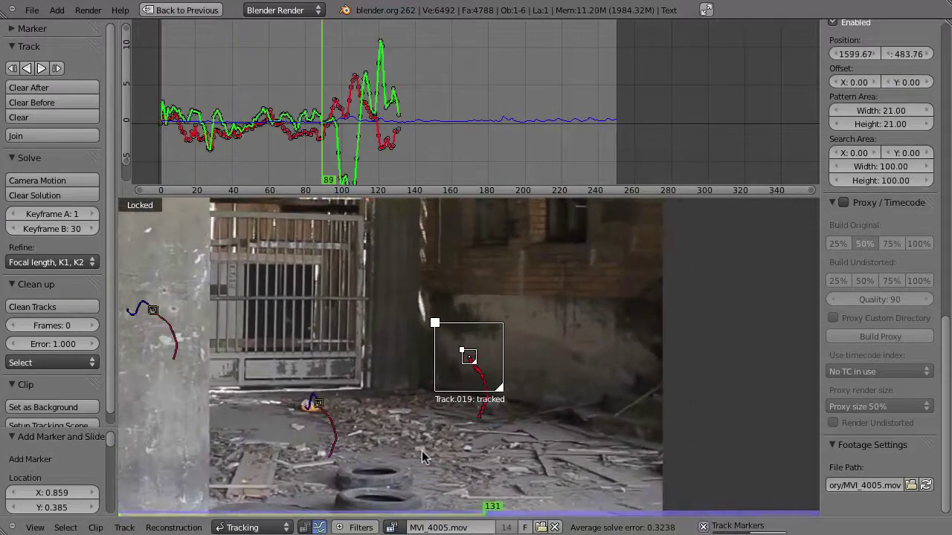
middle_drag(593, 306, 561, 343)
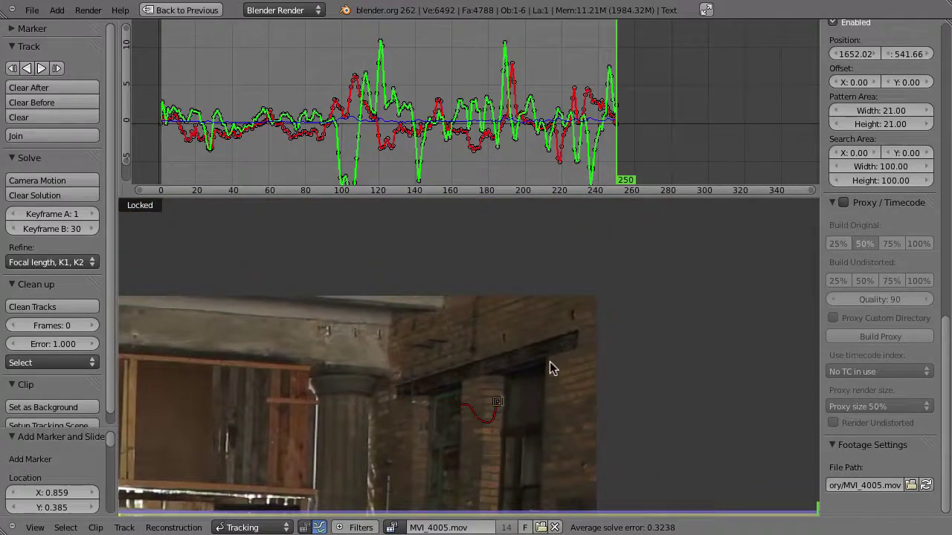
ctrl+click(550, 362)
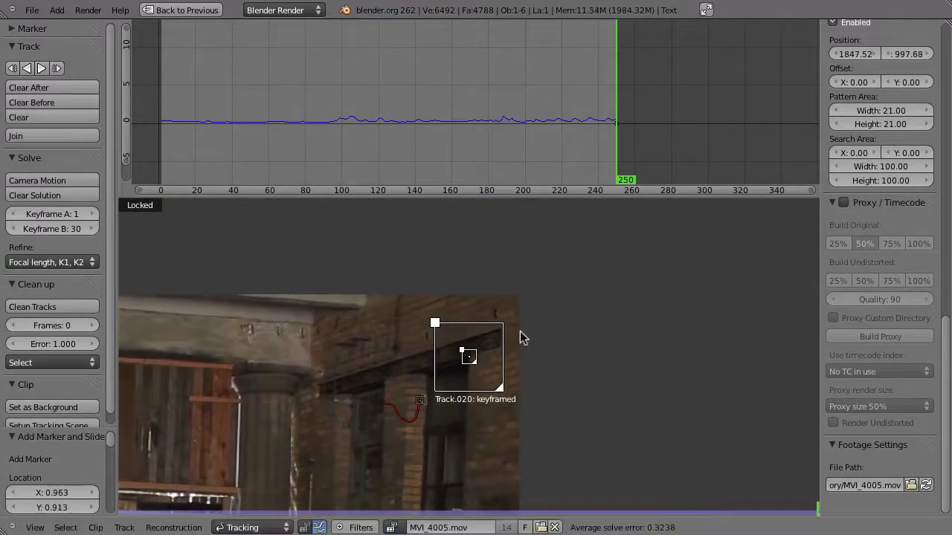
key(shift+ctrl+t)
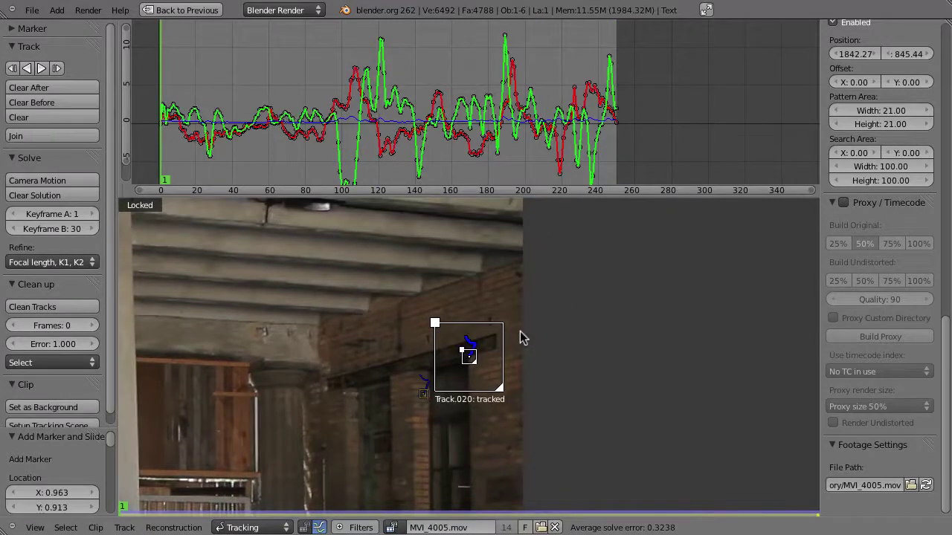
key(shift+Right)
ctrl+click(252, 334)
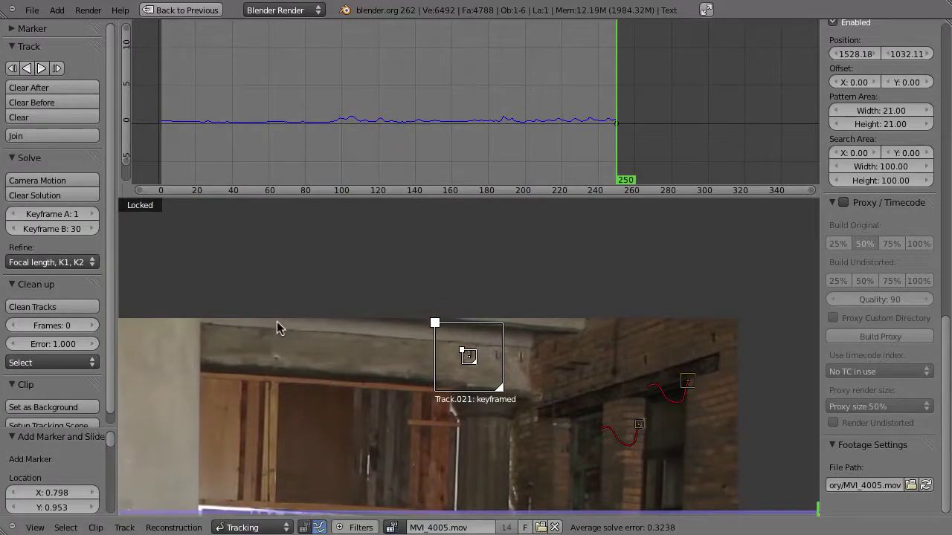
key(shift+ctrl+t)
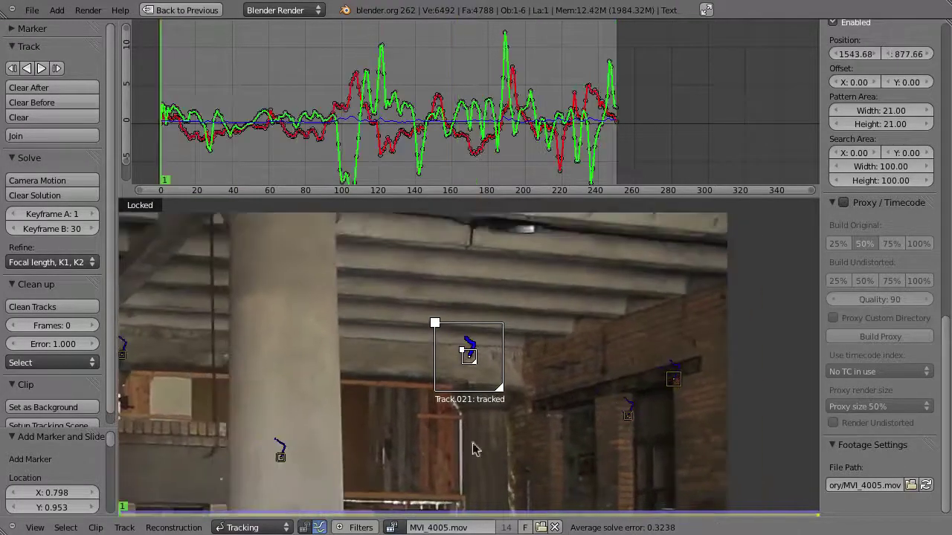
- Add Track.022 and Track.023 on the tire-strewn floor, track forward, and clear the path after frame 82
mouse_move(517, 450)
middle_down()
mouse_move(569, 312)
mouse_move(593, 331)
middle_up()
middle_drag(541, 393, 452, 407)
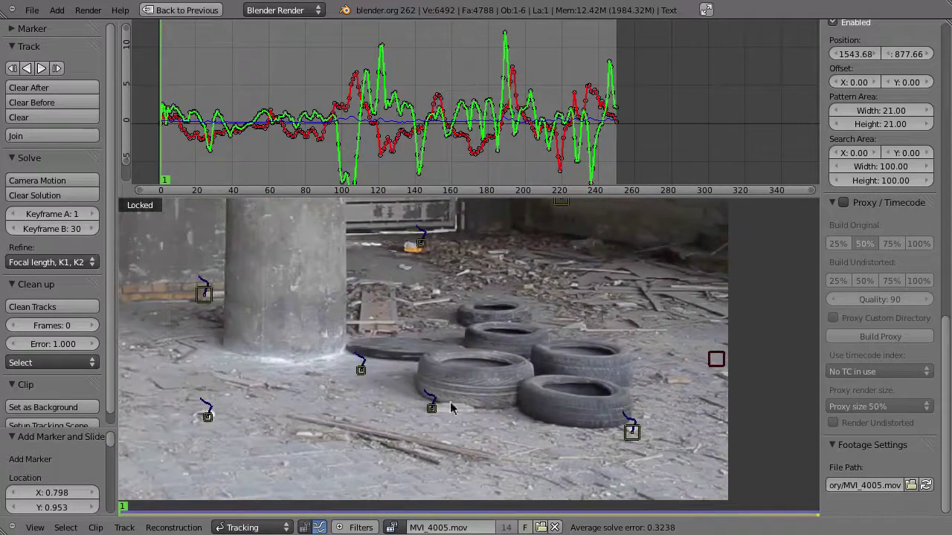
middle_drag(586, 297, 598, 352)
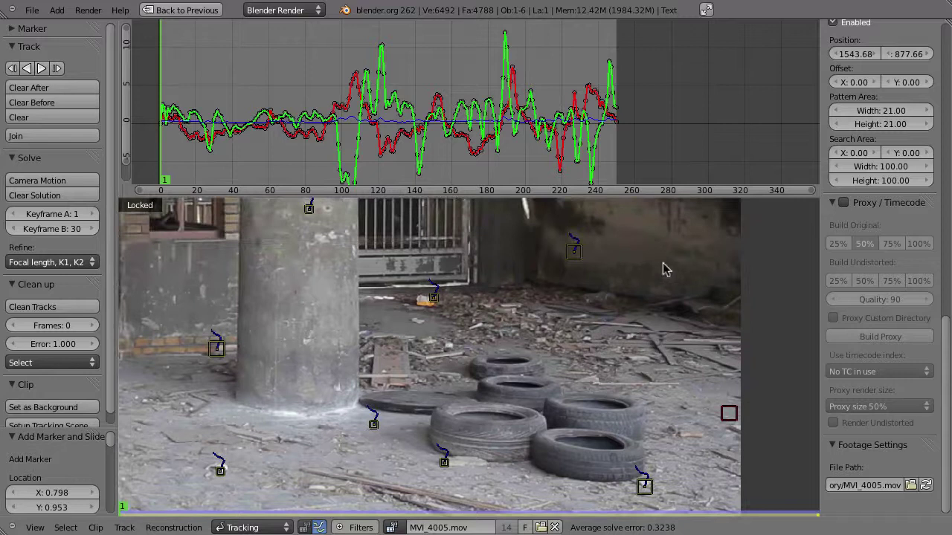
ctrl+click(584, 340)
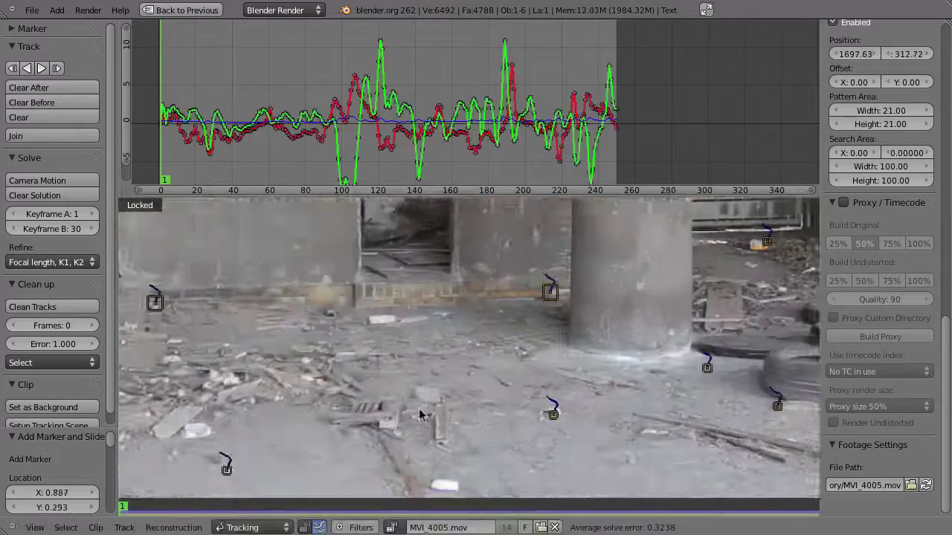
scroll(575, 348, down, 2)
scroll(315, 288, up, 3)
middle_drag(335, 392, 306, 392)
ctrl+drag(307, 392, 340, 405)
key(ctrl+t)
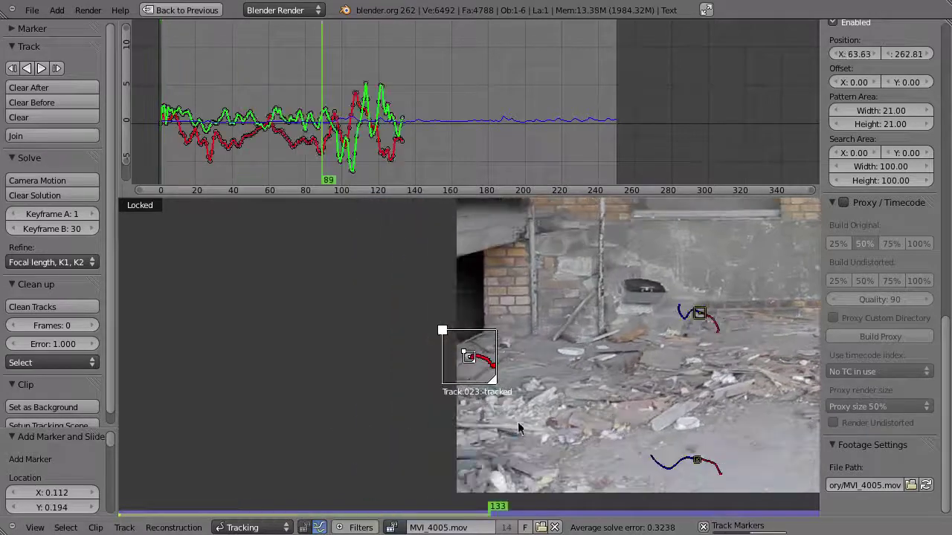
key(shift+Left)
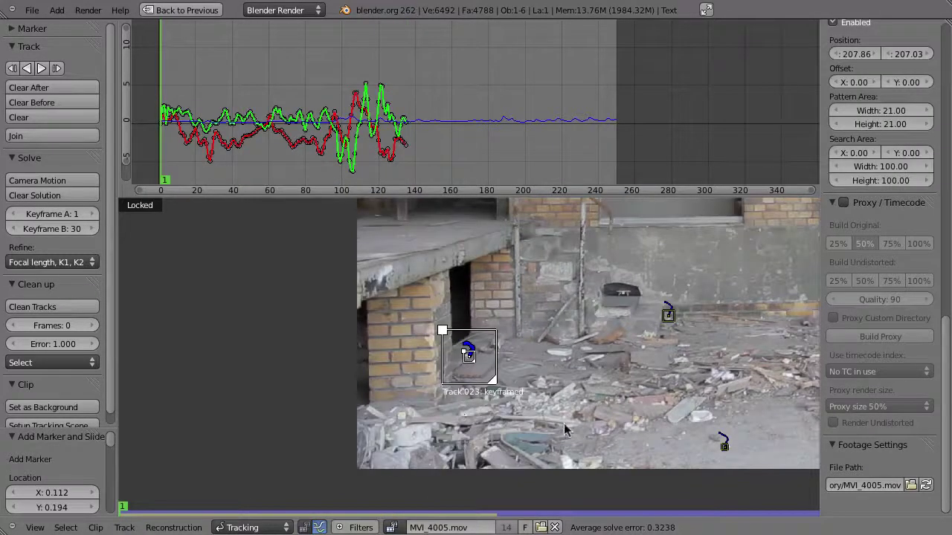
key(alt+t)
key(ctrl+t)
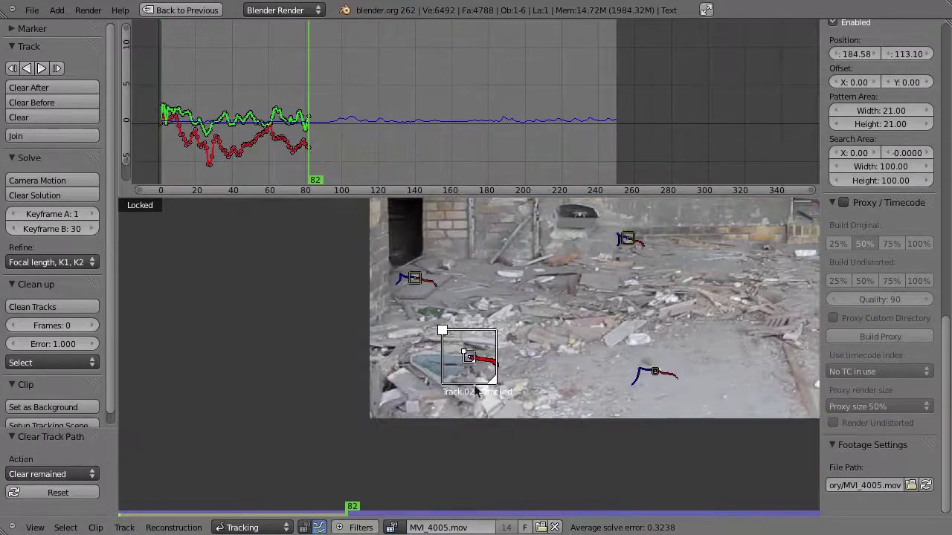
- Re-solve the camera motion with refinement, reaching about 0.386 average error
key(shift+s)
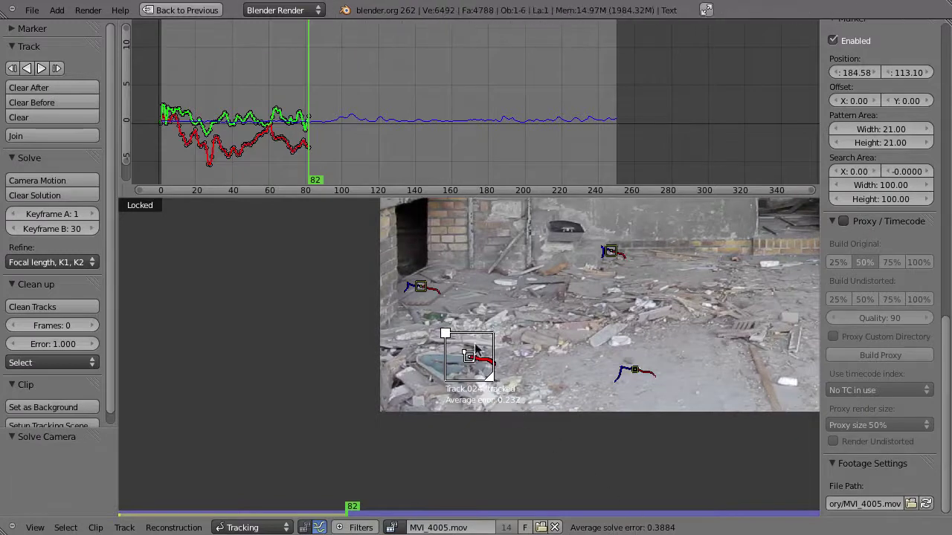
scroll(473, 362, up, 1)
scroll(458, 394, up, 2)
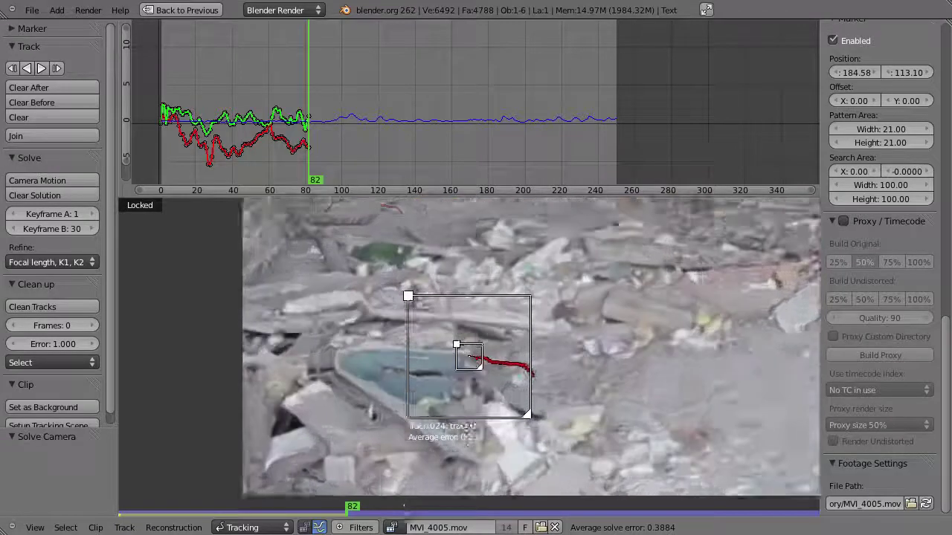
scroll(442, 430, up, 1)
- Inspect the tracks at frame 58, then restore the Default multi-editor layout
drag(271, 160, 266, 160)
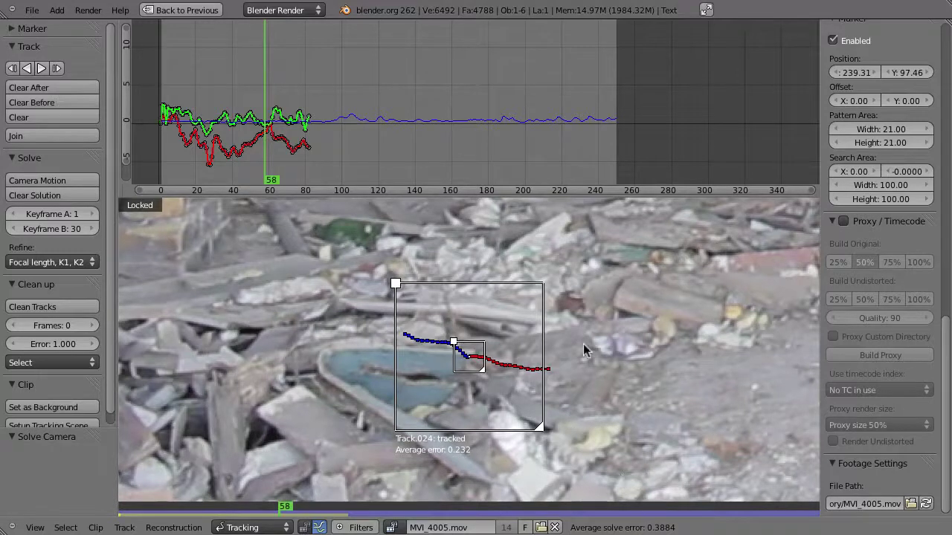
scroll(499, 341, down, 1)
scroll(498, 341, down, 1)
scroll(498, 340, down, 1)
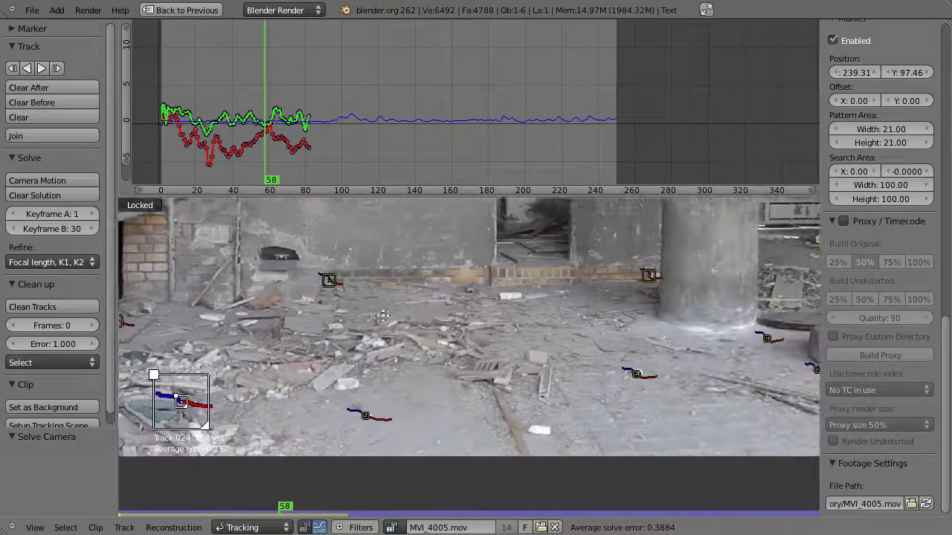
scroll(497, 341, down, 1)
middle_drag(554, 366, 456, 375)
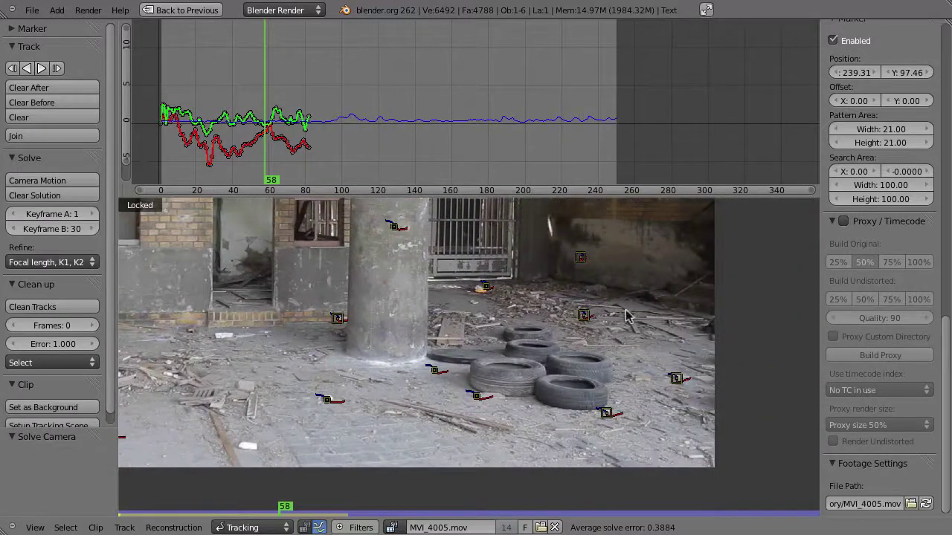
middle_drag(624, 309, 689, 512)
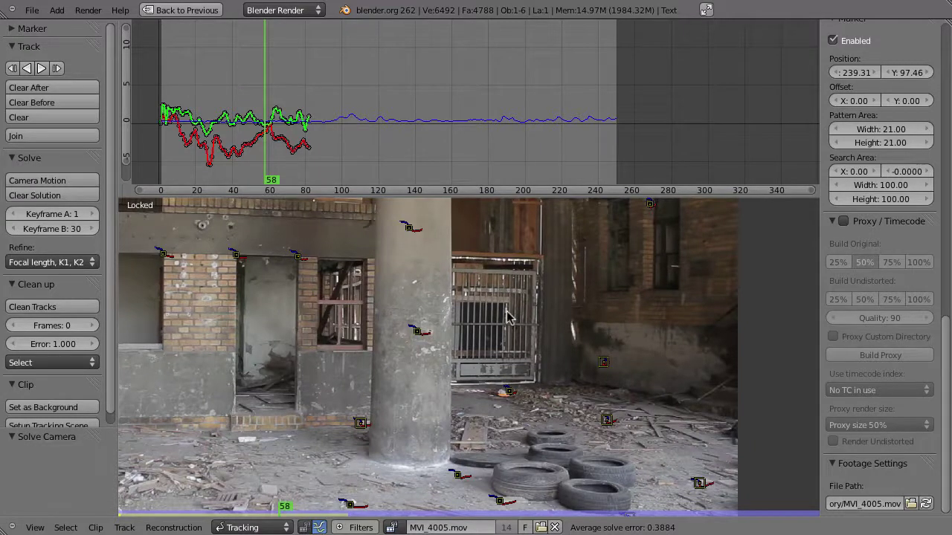
key(ctrl+Up)
- Turn the top area into a maximized 3D View, play the animation, and jump to frame 250
click(13, 262)
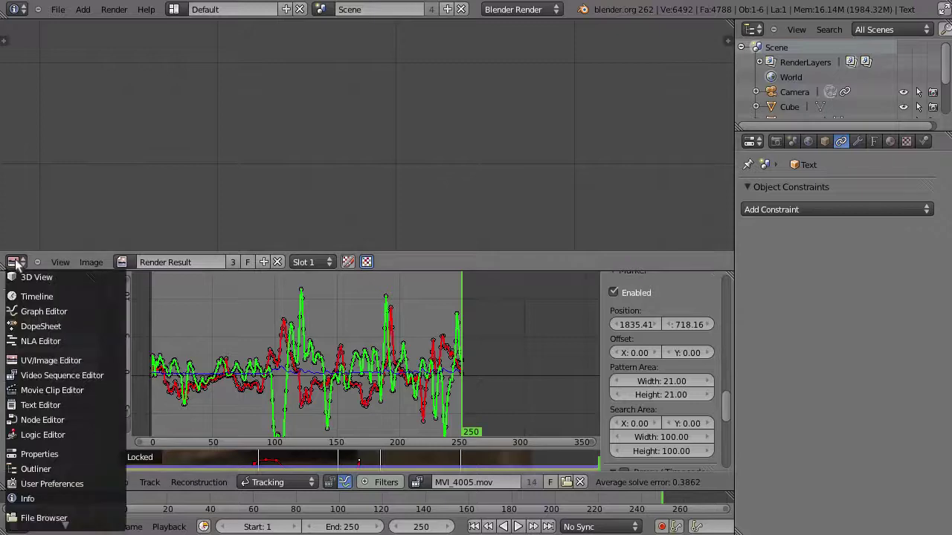
click(26, 277)
key(ctrl+Up)
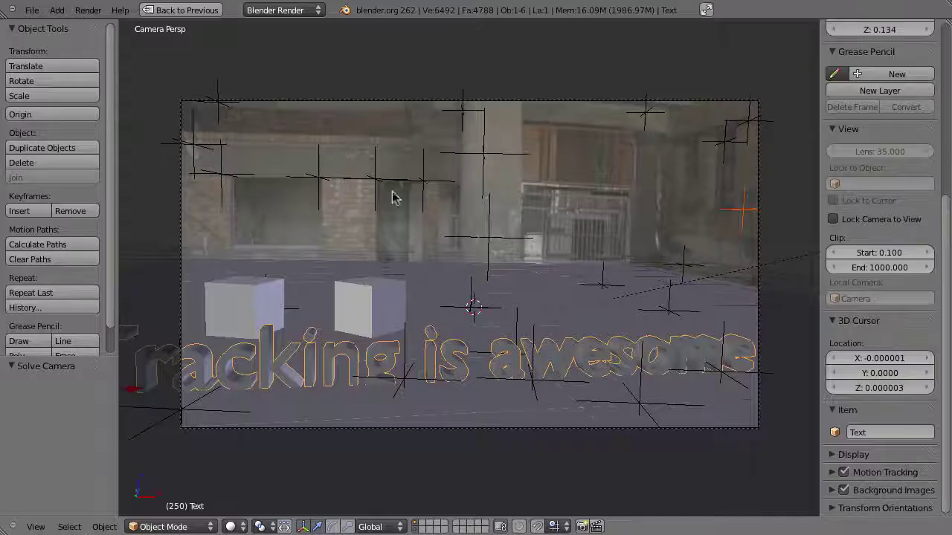
key(alt+a)
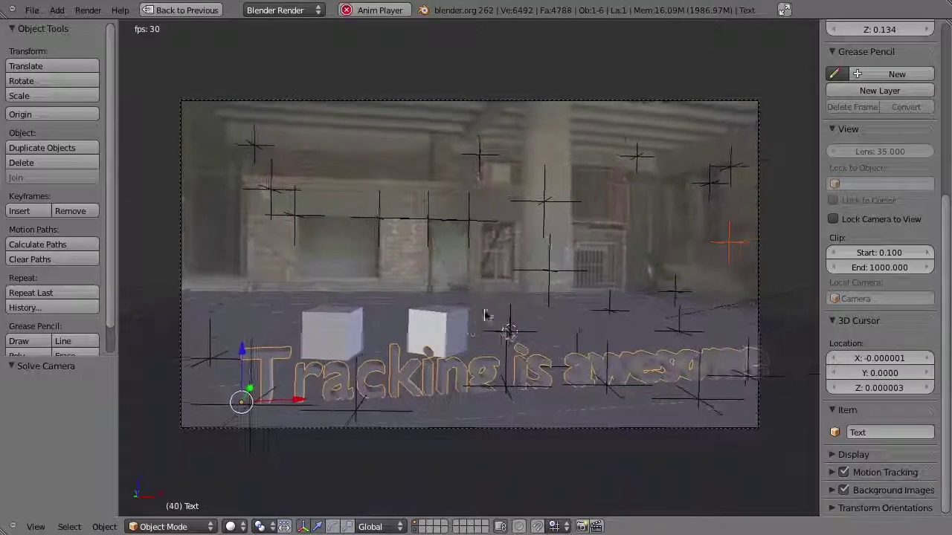
key(alt+a)
key(shift+Right)
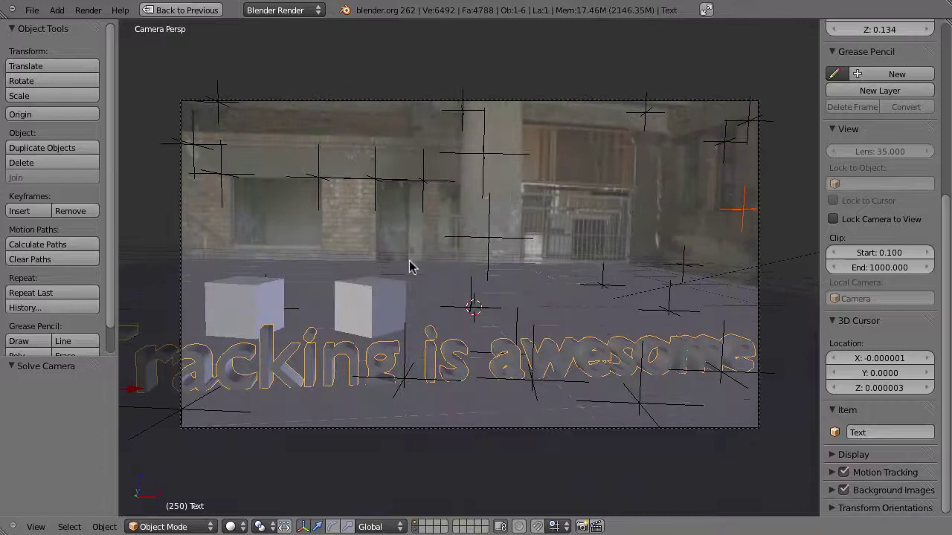
- Switch to front orthographic view and frame the camera, text and cubes
key(KP_1)
key(KP_5)
scroll(438, 253, down, 5)
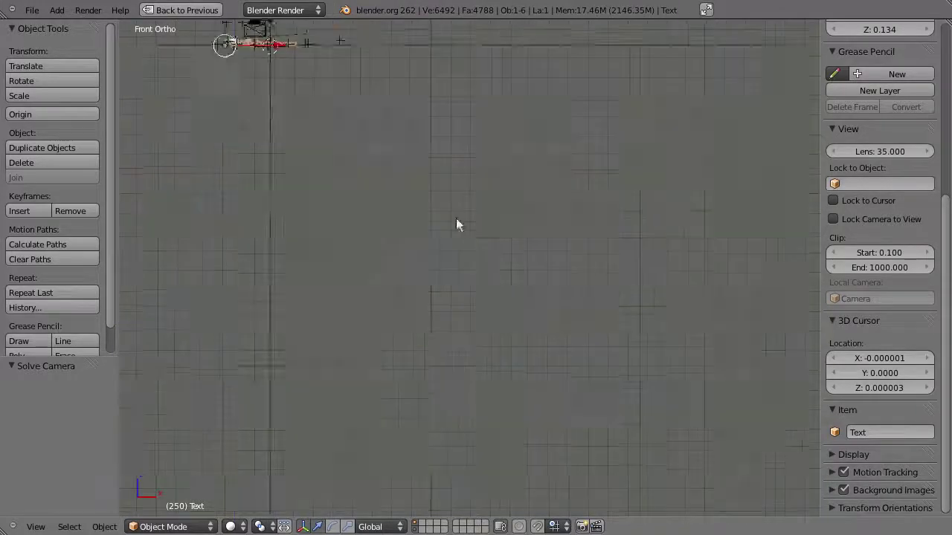
scroll(469, 218, down, 5)
scroll(485, 215, up, 3)
scroll(481, 332, up, 3)
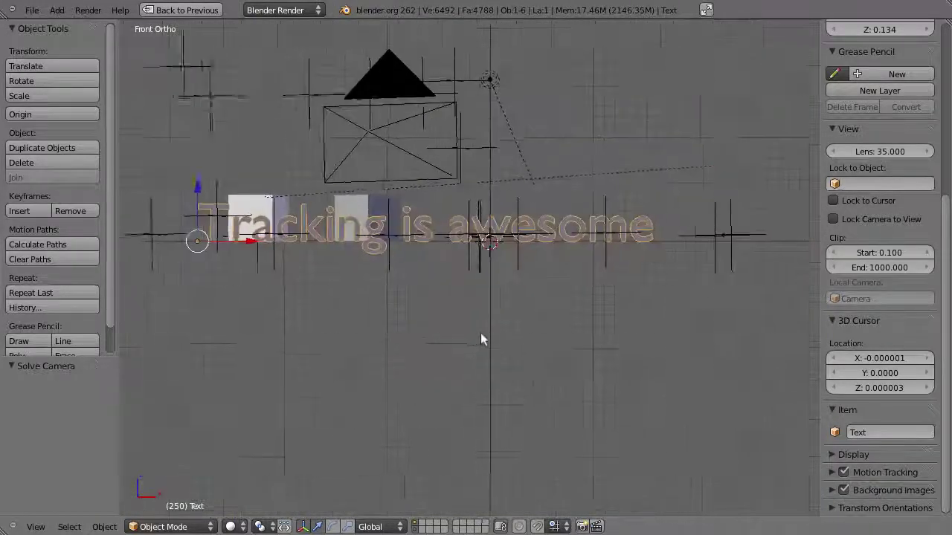
scroll(472, 359, up, 2)
scroll(469, 379, up, 3)
scroll(442, 368, down, 3)
scroll(417, 298, down, 1)
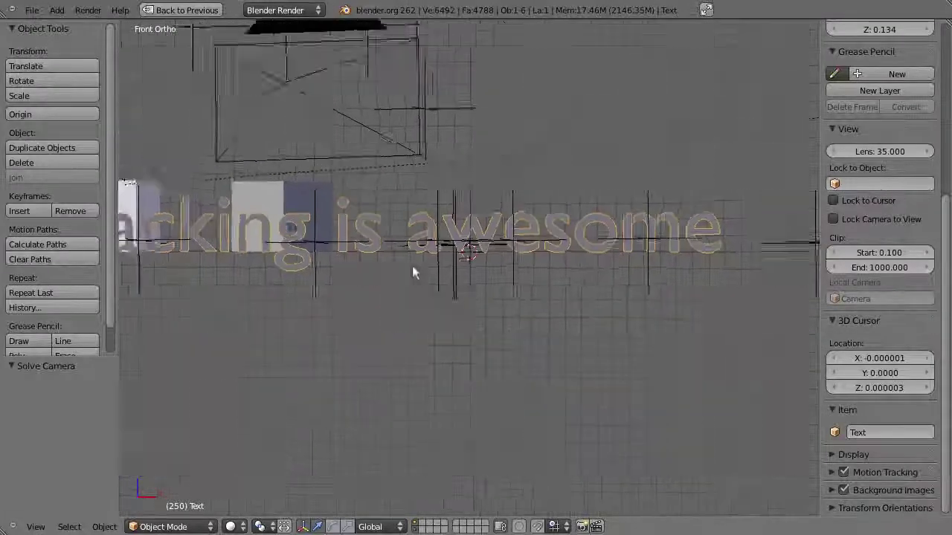
scroll(398, 272, down, 1)
scroll(394, 298, up, 1)
scroll(372, 287, up, 1)
mouse_move(372, 287)
shift+middle_down()
mouse_move(446, 275)
mouse_move(617, 314)
mouse_move(665, 303)
mouse_move(510, 295)
mouse_move(372, 347)
mouse_move(603, 230)
mouse_move(444, 370)
shift+middle_up()
scroll(493, 265, down, 3)
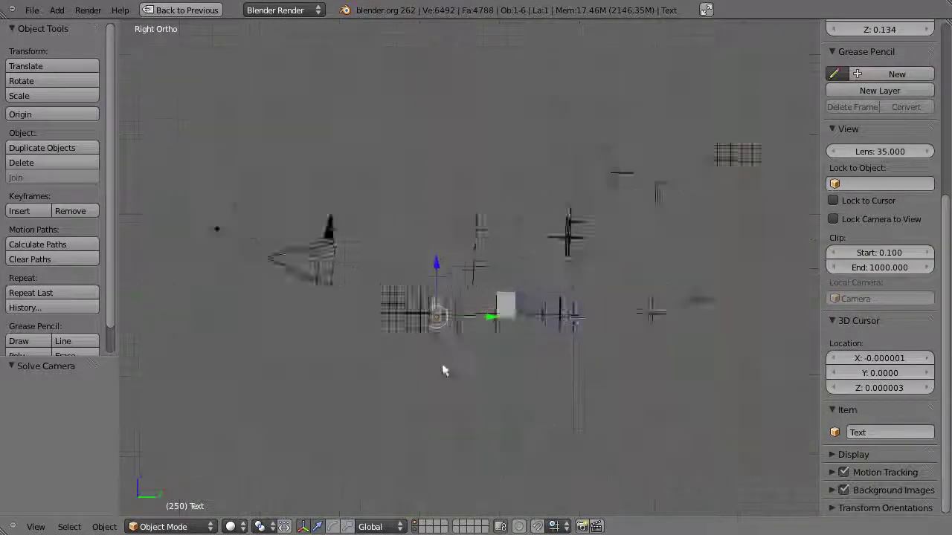
- In right ortho view, select the solved camera and lower it 0.071 along Z
key(KP_3)
shift+middle_drag(405, 421, 418, 389)
scroll(417, 388, up, 3)
scroll(418, 387, down, 3)
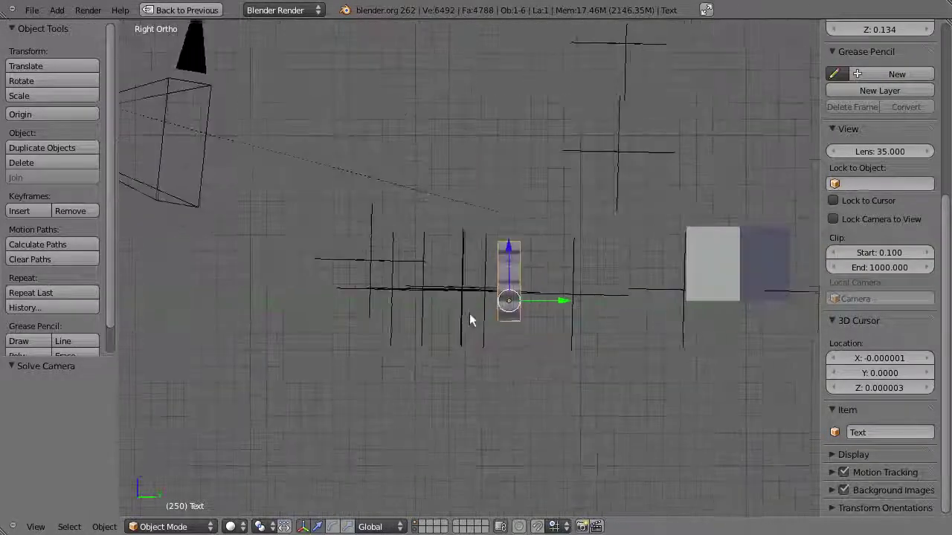
scroll(519, 333, up, 1)
scroll(523, 351, up, 1)
scroll(523, 351, down, 2)
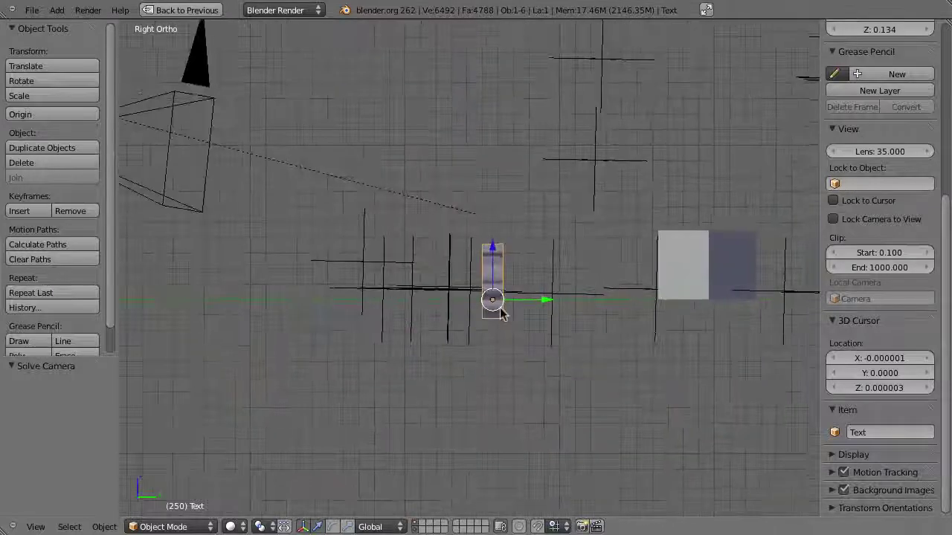
right_click(197, 223)
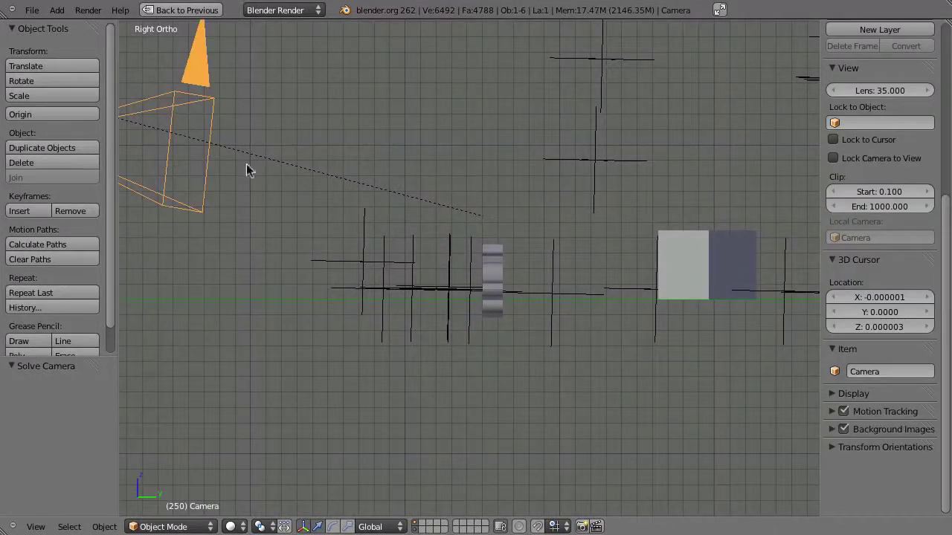
key(g)
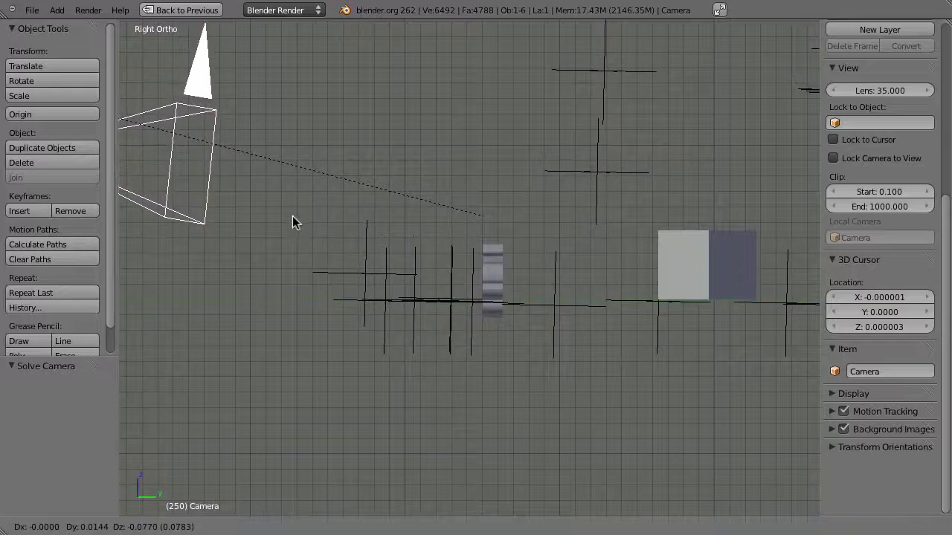
click(328, 202)
- Tilt the camera −0.136° about X, then play through the camera view to check alignment
shift+middle_drag(719, 335, 589, 342)
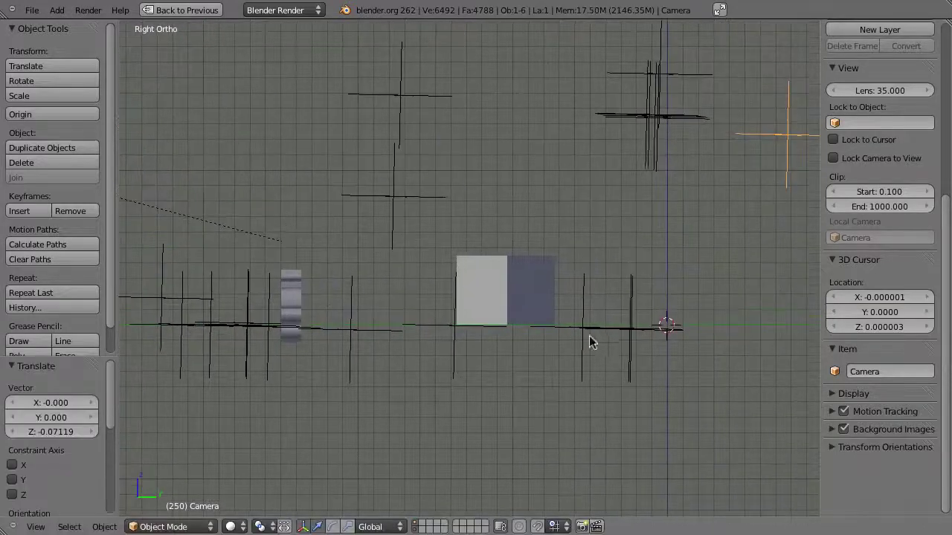
key(r)
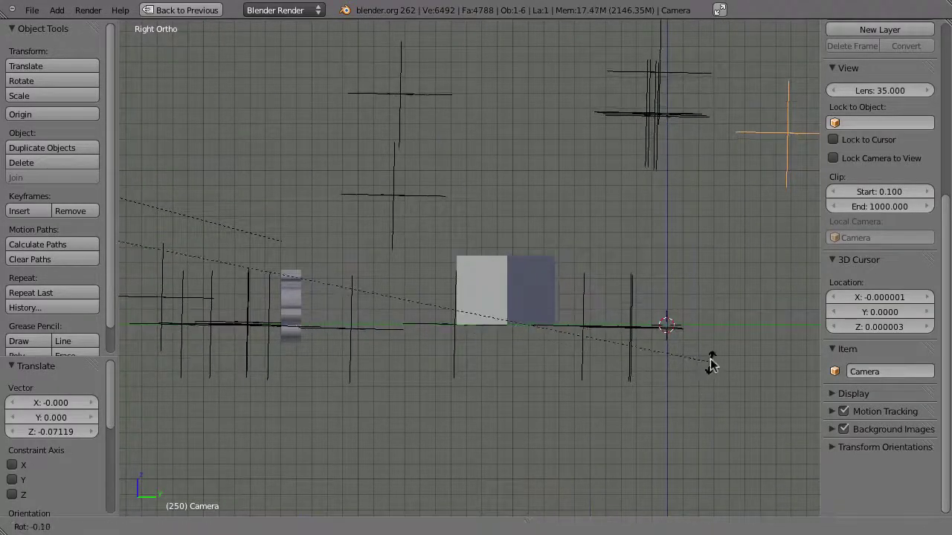
click(711, 348)
shift+middle_drag(498, 361, 713, 338)
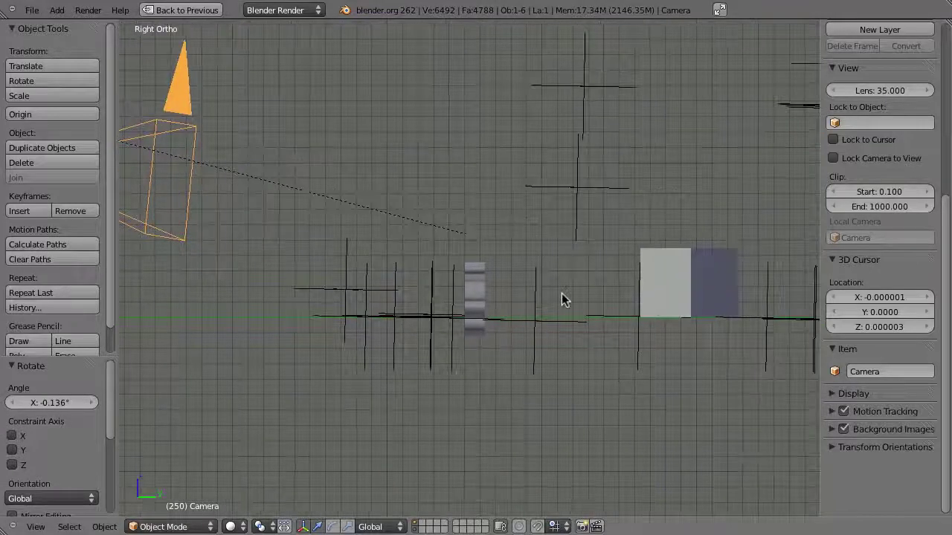
key(KP_0)
key(alt+a)
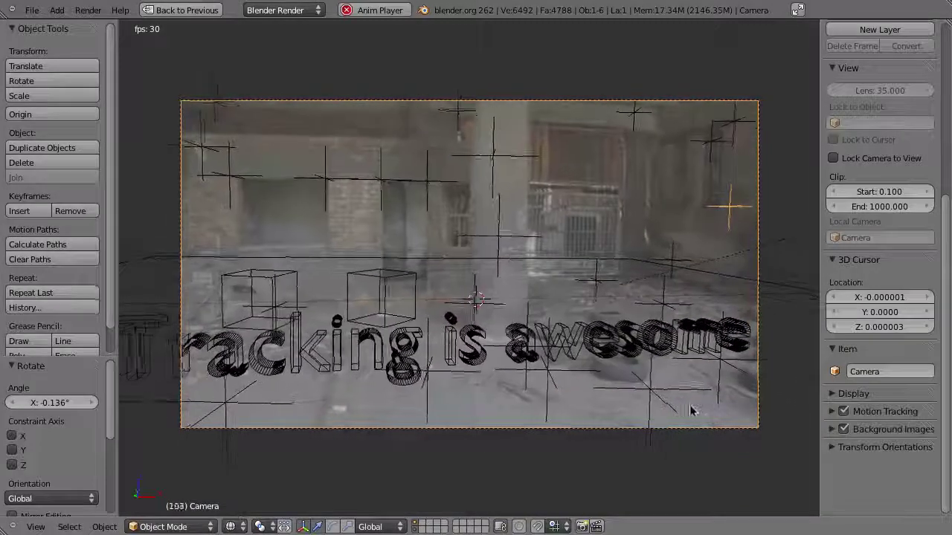
- Stop playback and, after rendering, close the render result to return to the layout
key(Escape)
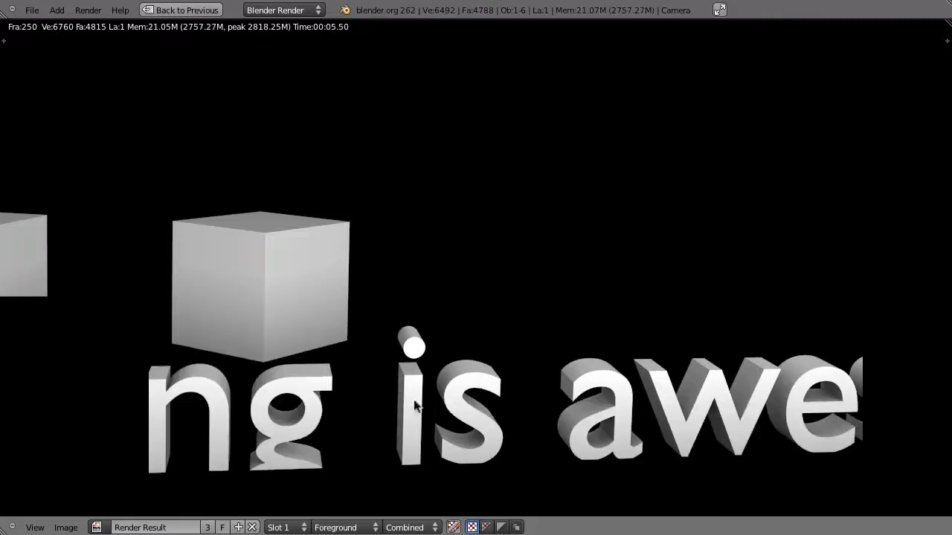
key(Escape)
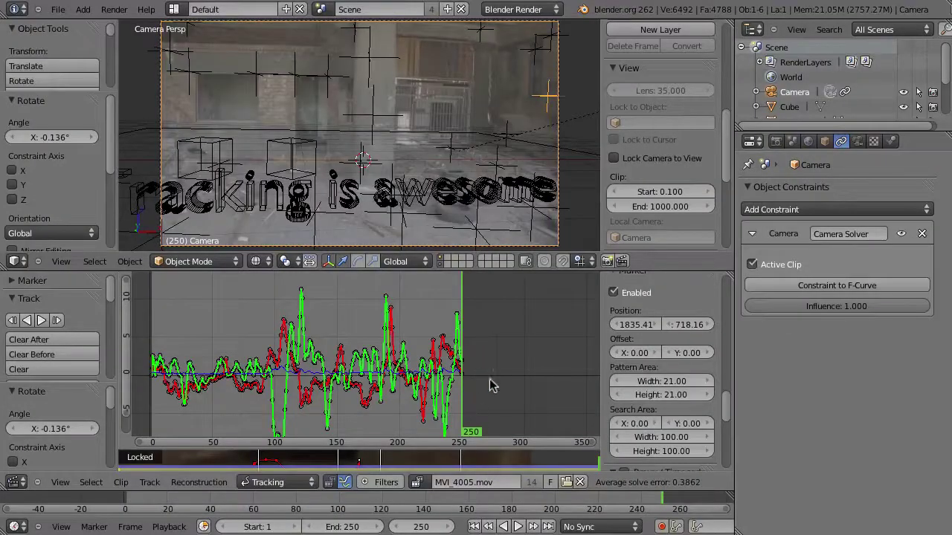